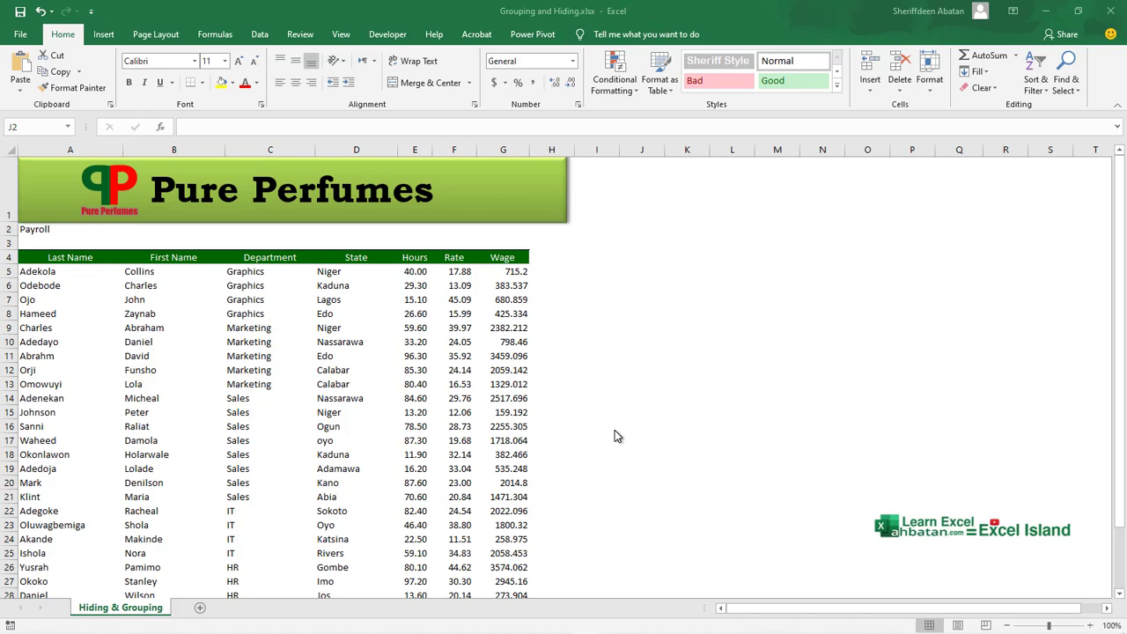
click(642, 229)
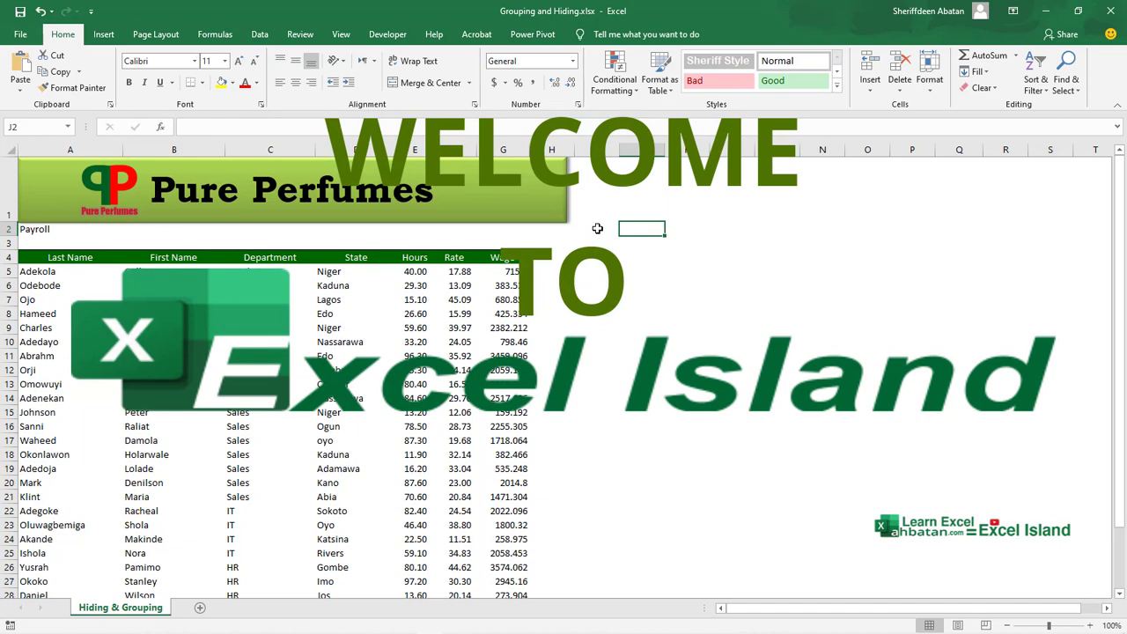
click(597, 229)
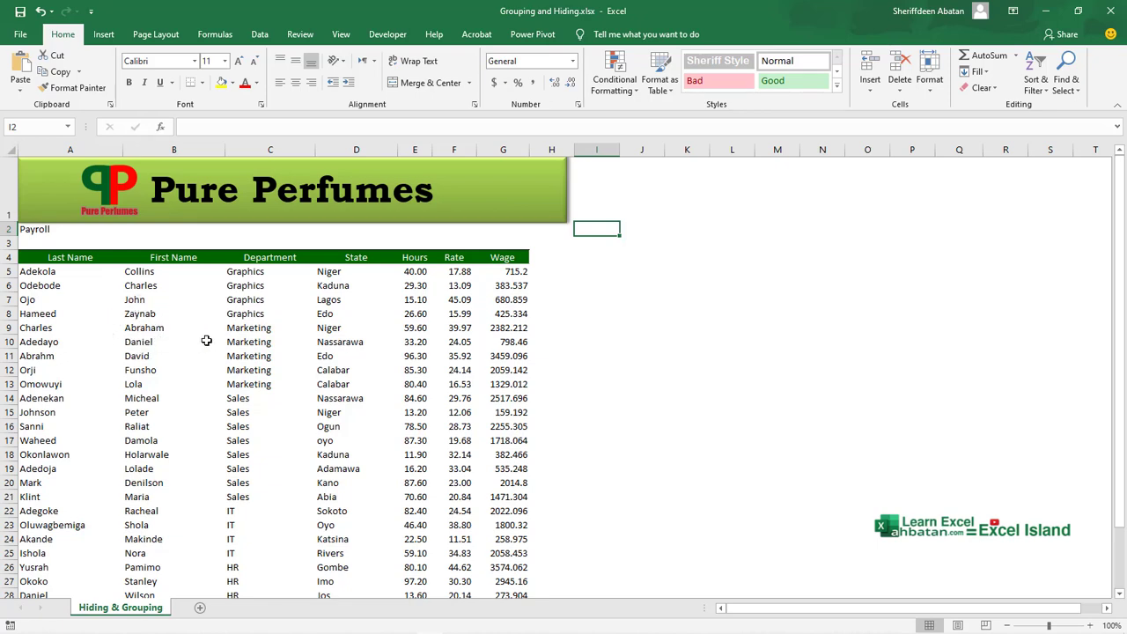
- Hide rows 5 through 13 of the payroll table
click(7, 273)
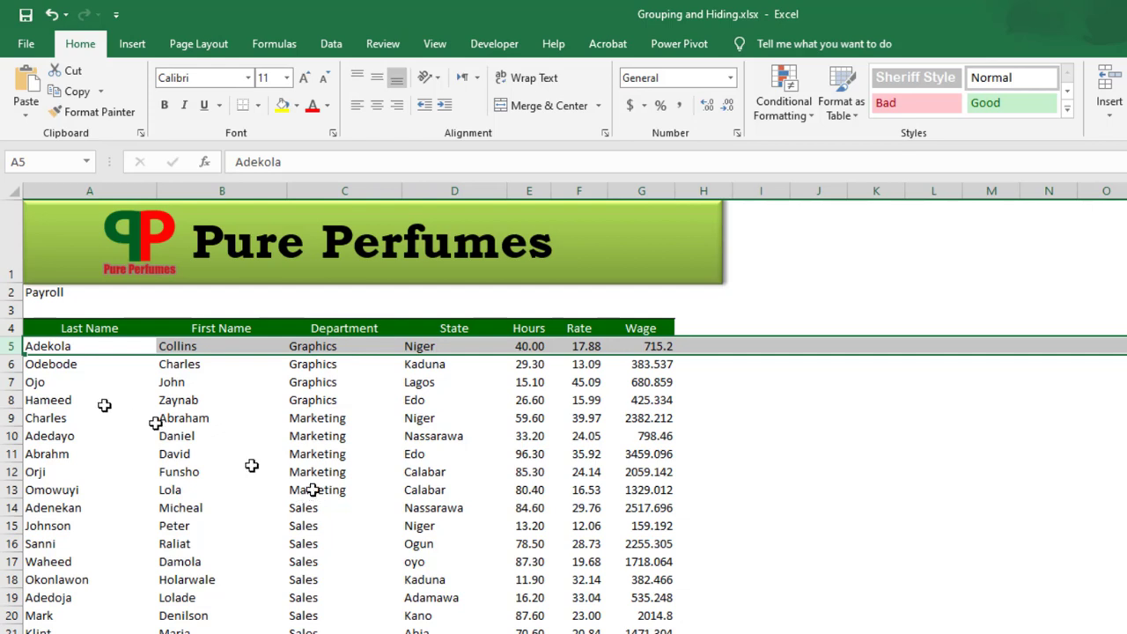
drag(7, 346, 7, 482)
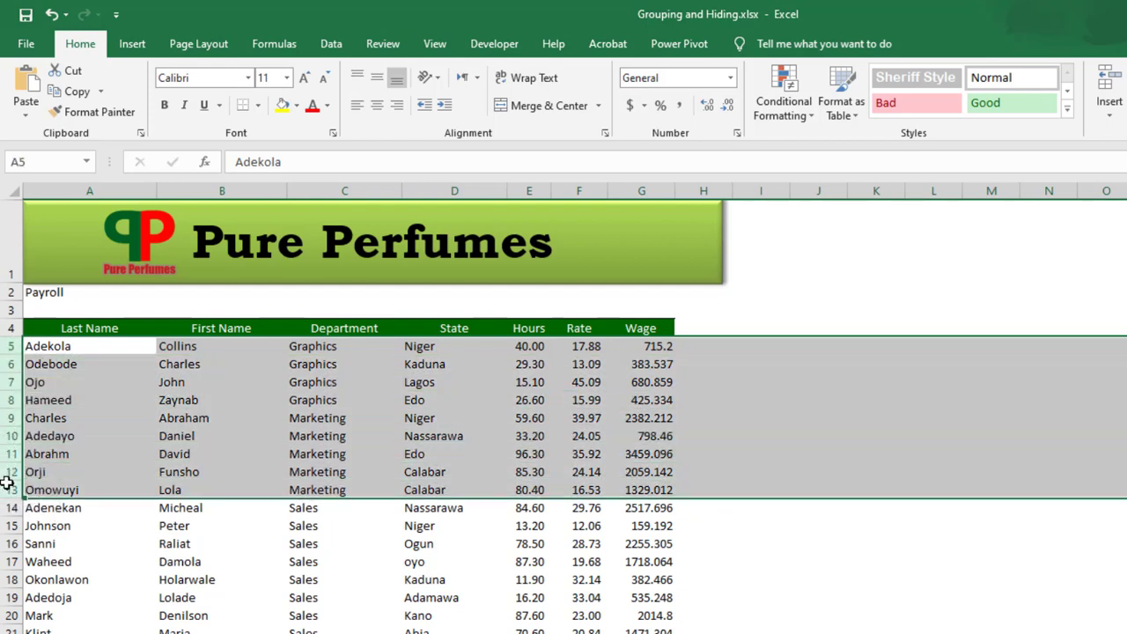
right_click(7, 364)
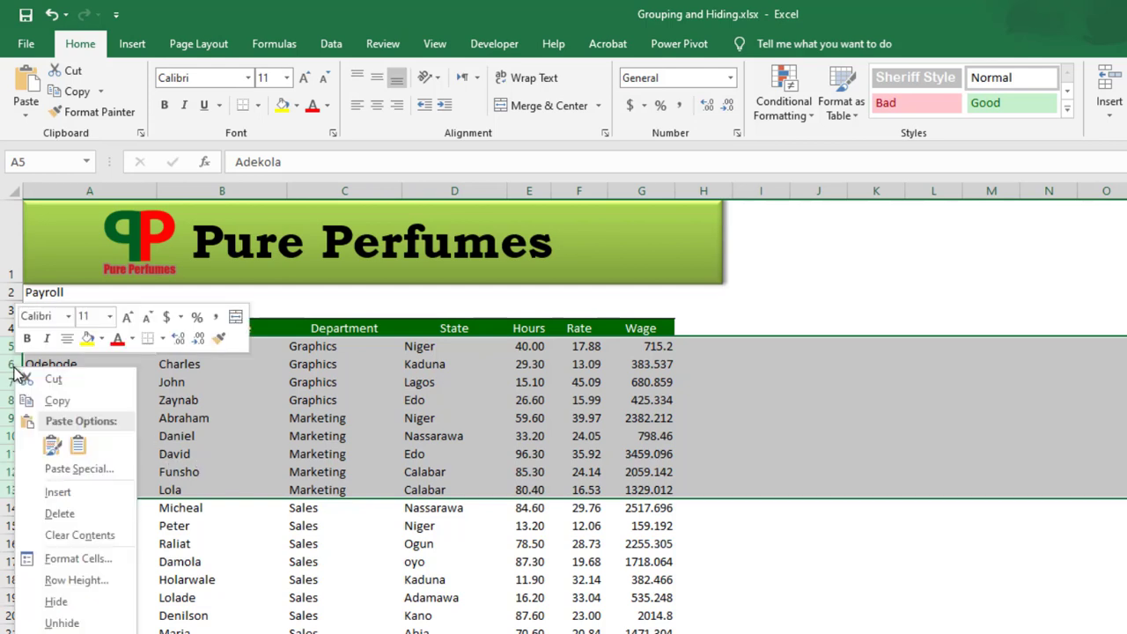
click(58, 602)
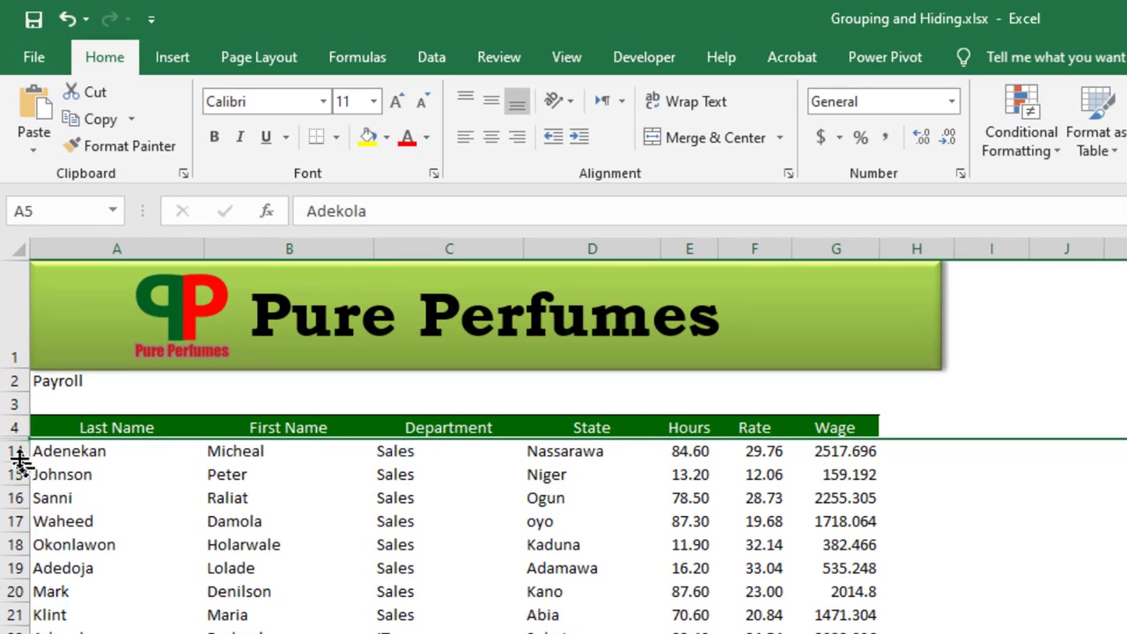
- Unhide the hidden rows between rows 4 and 14 and clear the row selection
drag(12, 427, 18, 450)
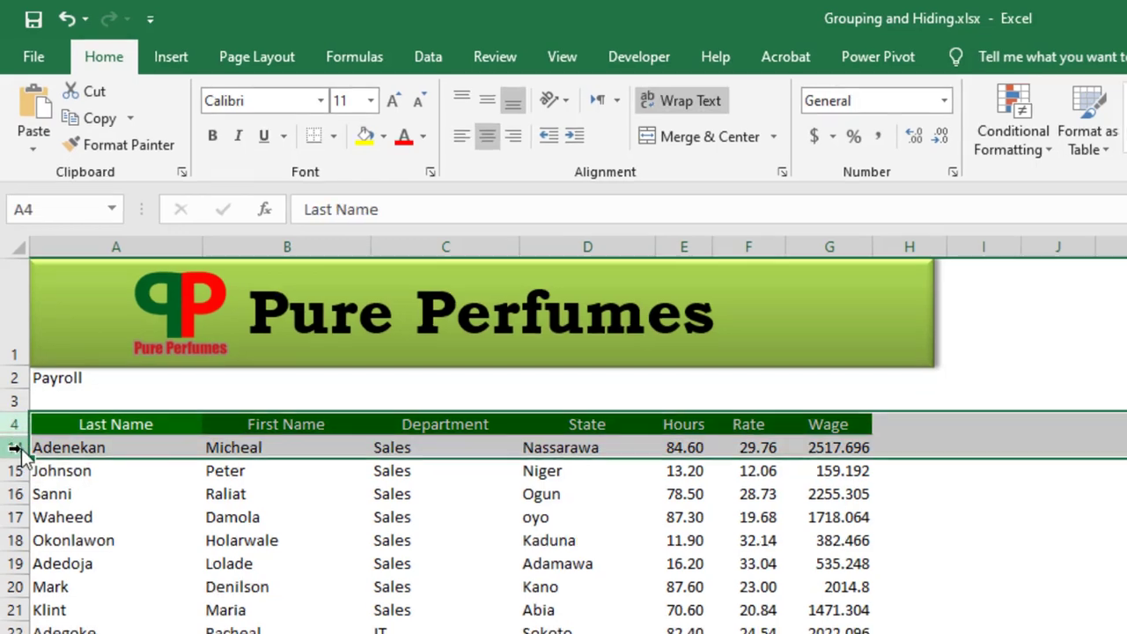
right_click(15, 449)
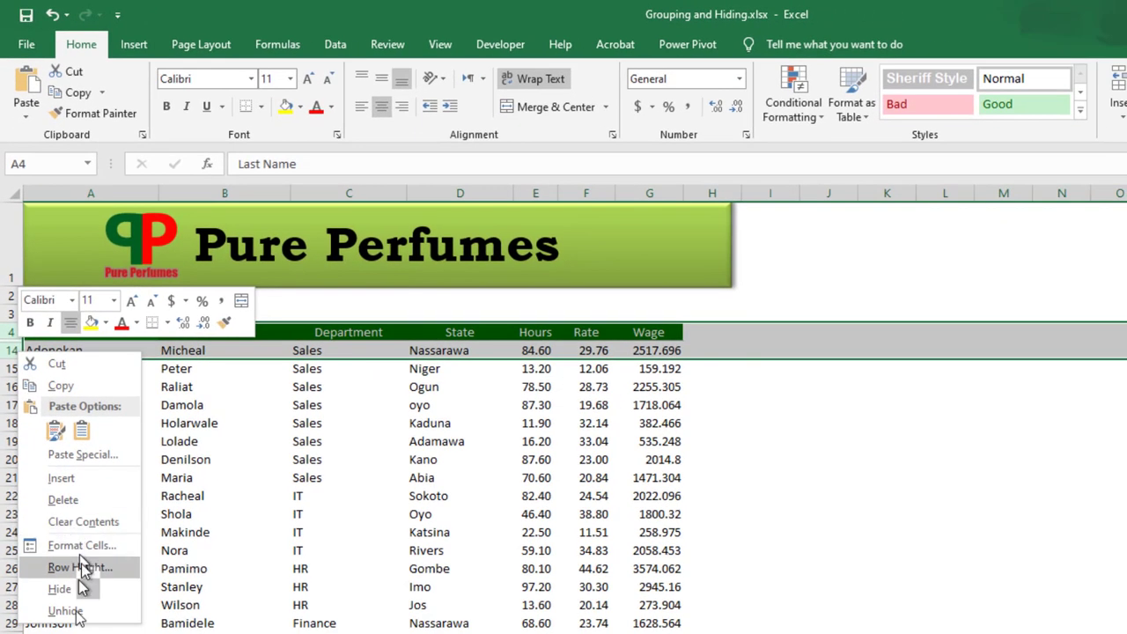
click(70, 614)
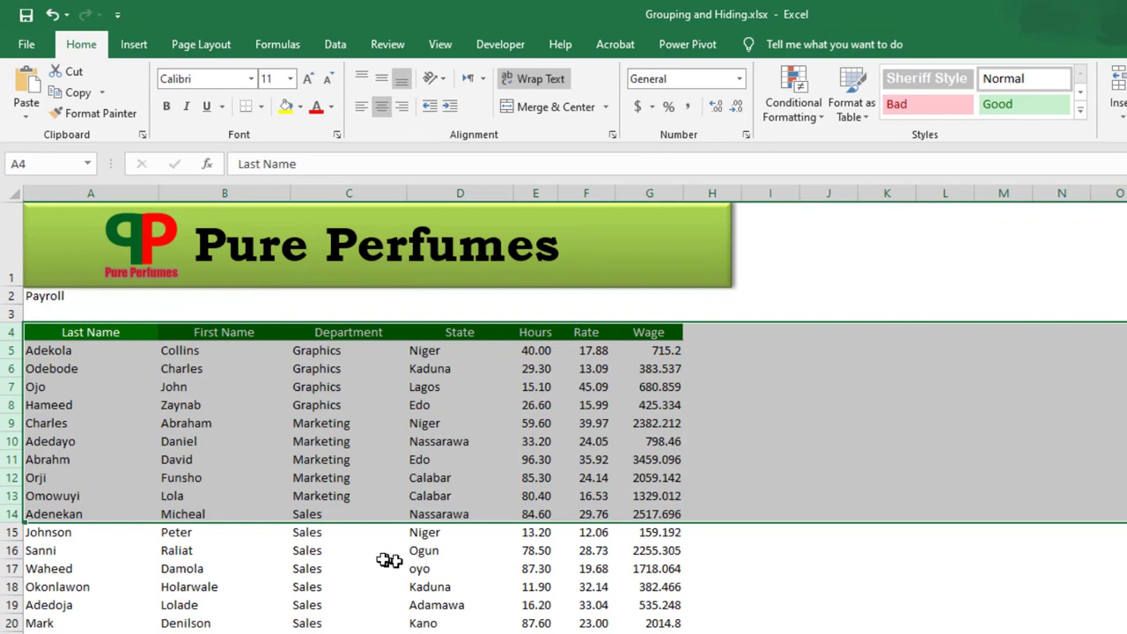
click(592, 424)
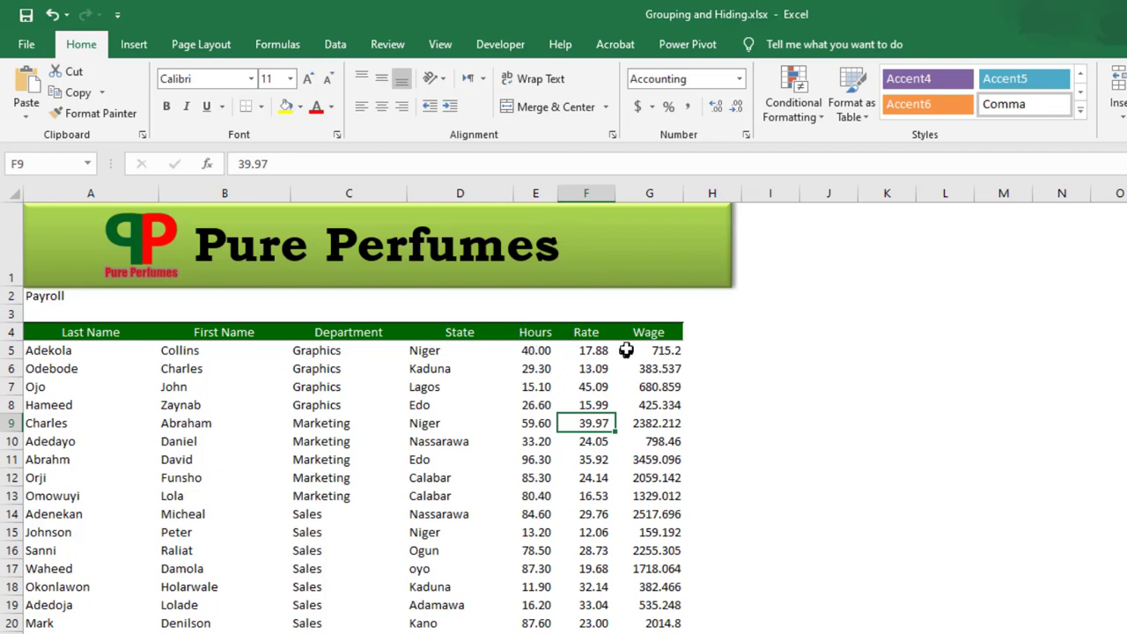
- Hide the Hours, Rate and Wage columns (E through G)
mouse_move(525, 188)
mouse_down()
mouse_move(667, 197)
mouse_move(649, 190)
mouse_up()
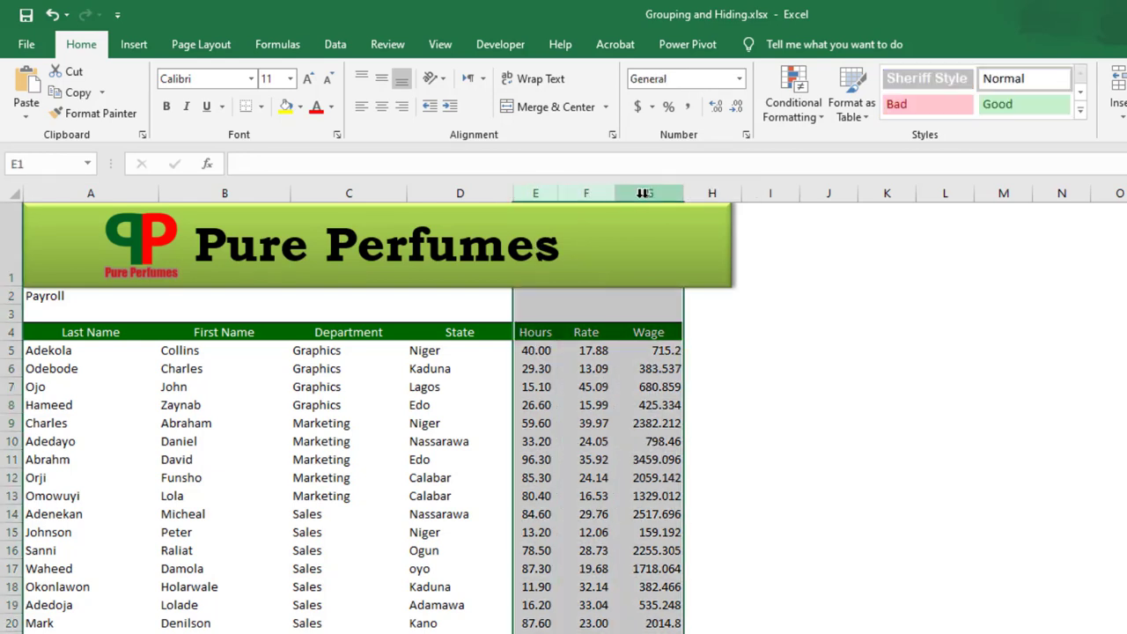
right_click(546, 195)
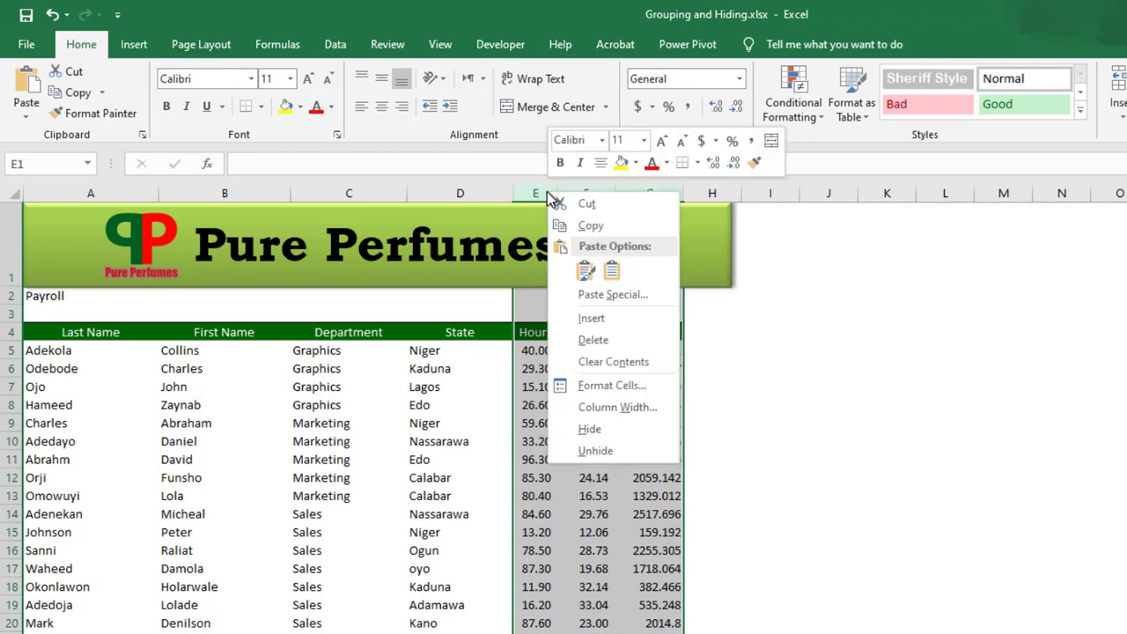
click(616, 427)
click(700, 373)
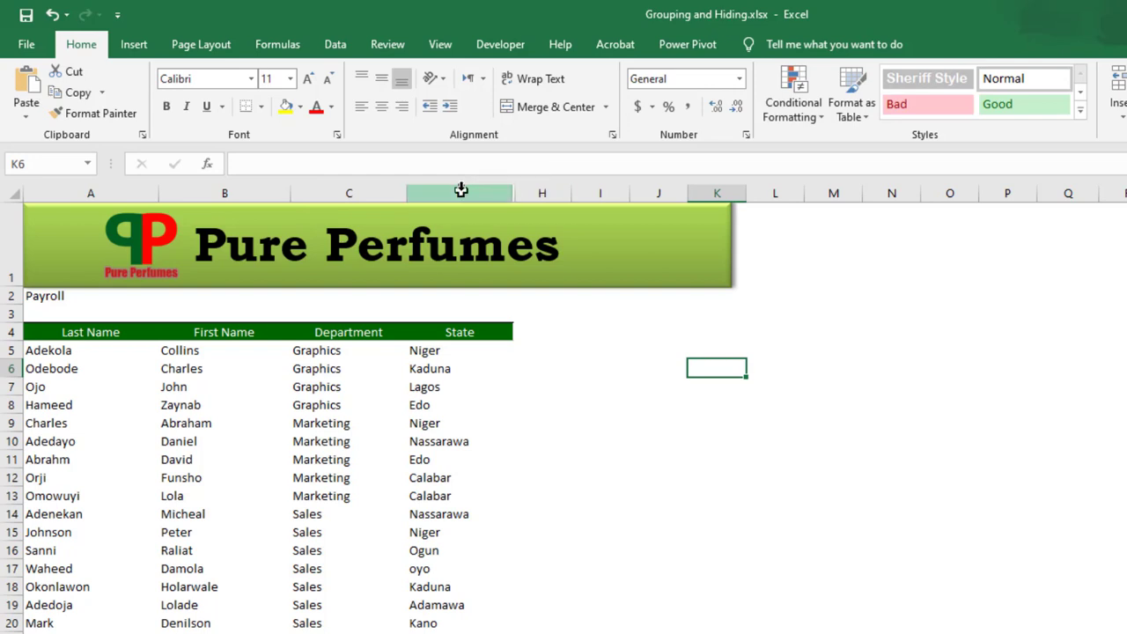
- Unhide the hidden columns between columns D and H and clear the column selection
drag(460, 190, 528, 193)
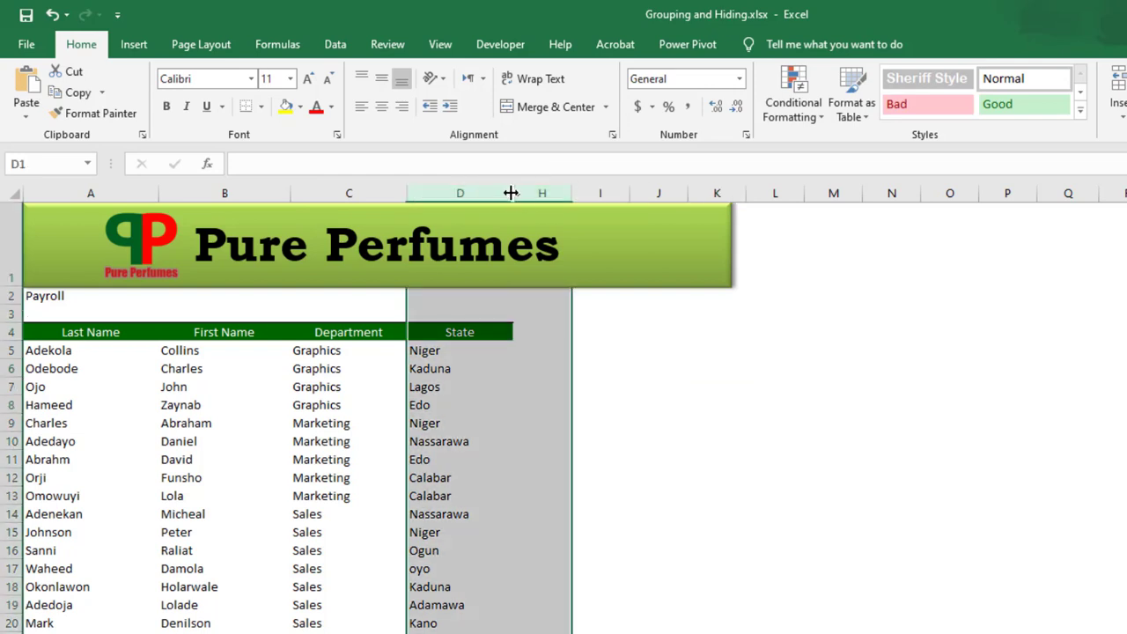
right_click(509, 192)
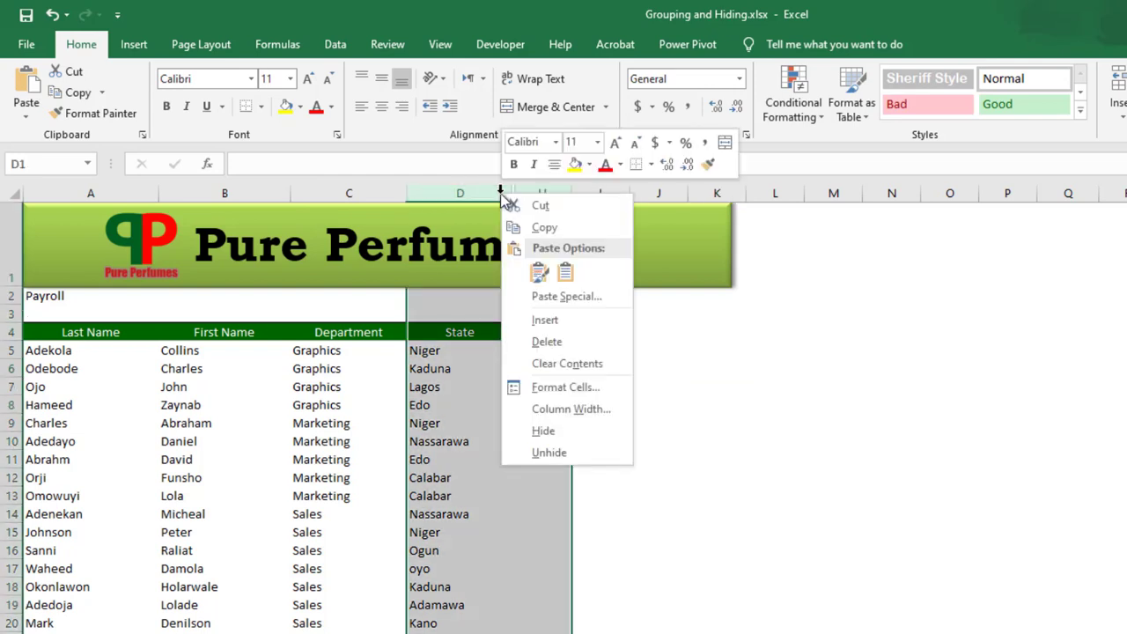
click(591, 452)
click(711, 384)
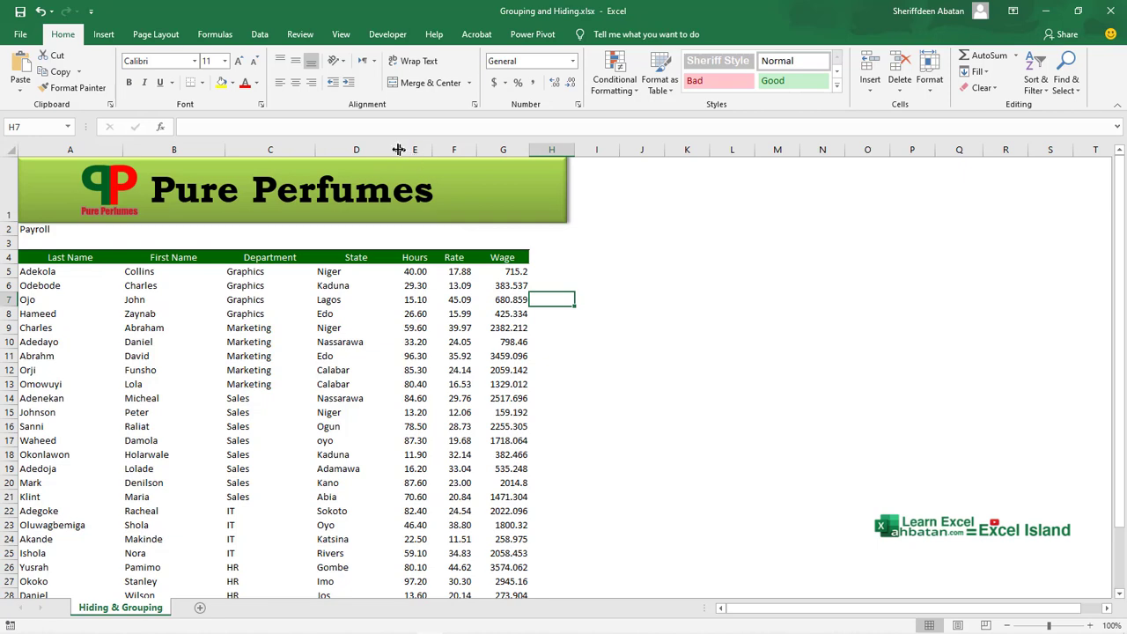
- Group the Hours, Rate and Wage columns (E through G) in an outline
drag(413, 150, 515, 147)
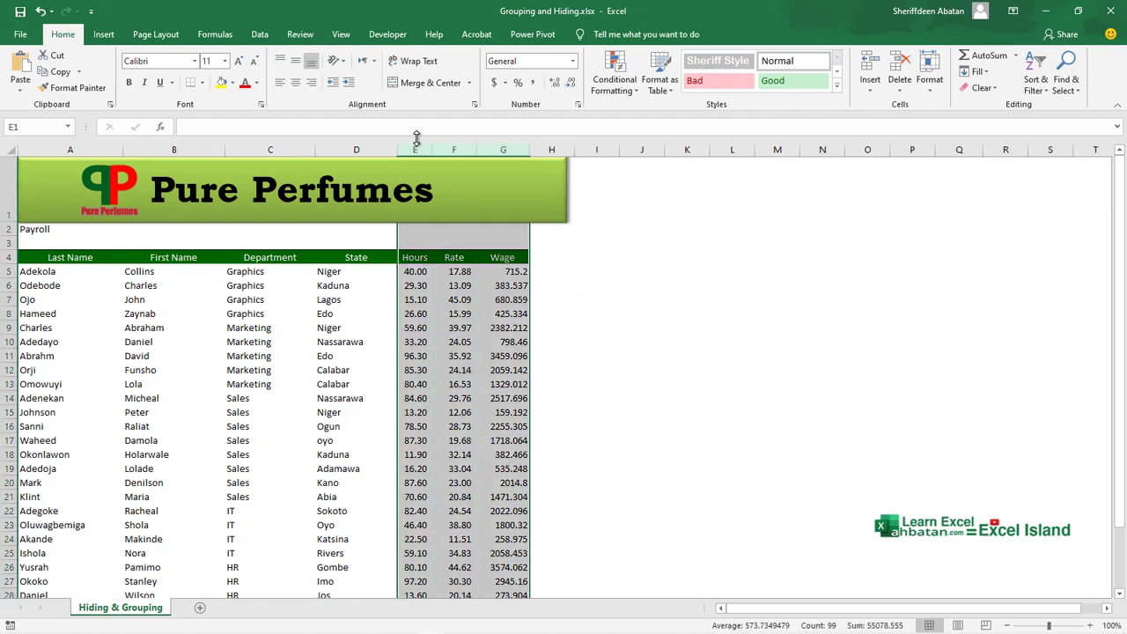
click(259, 35)
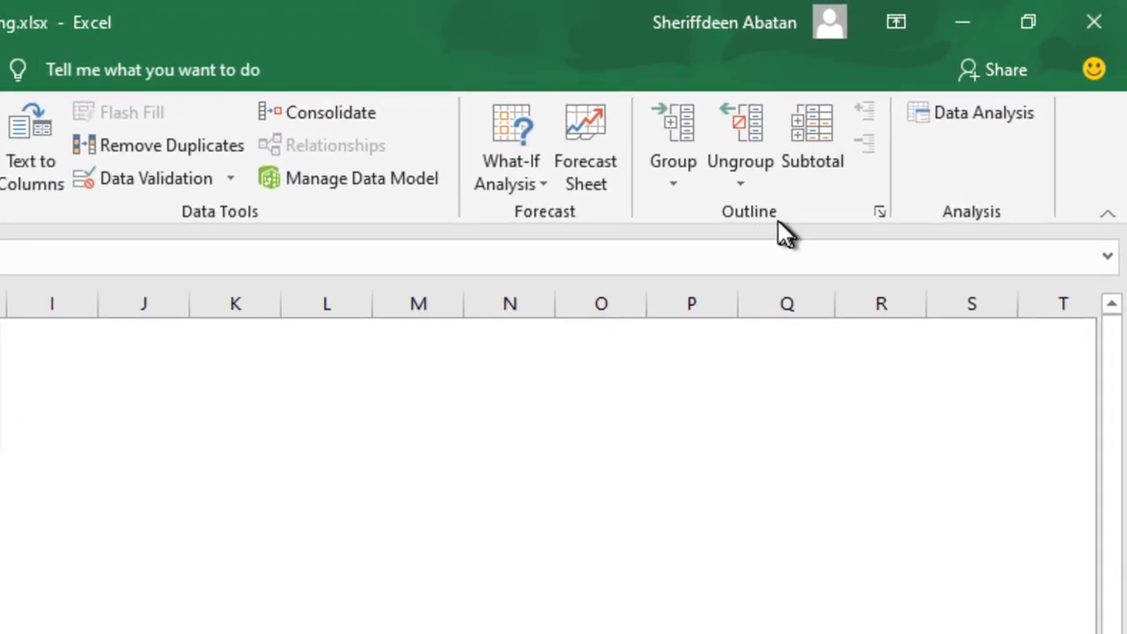
click(676, 178)
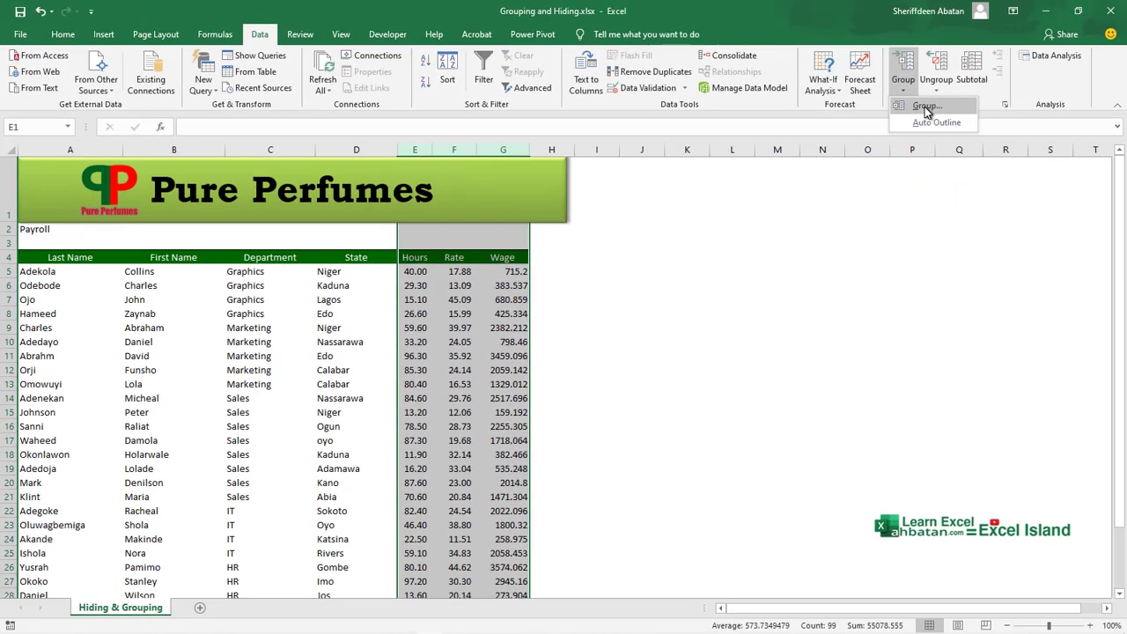
click(716, 216)
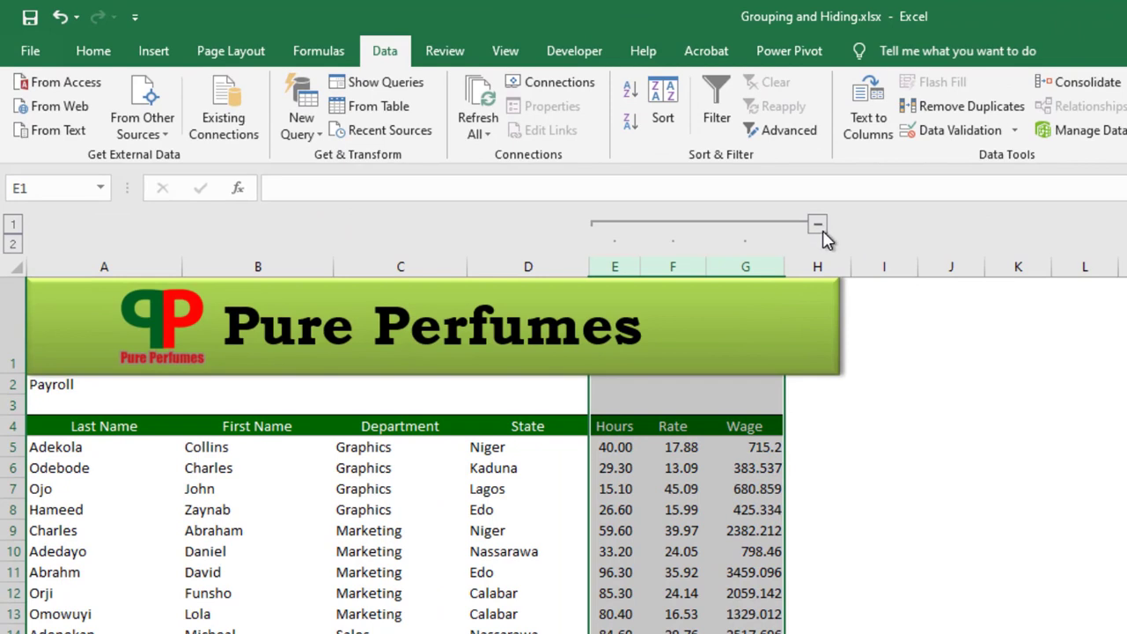
- Collapse and expand the column group with its own toggle, and again by switching between outline levels 1 and 2
click(816, 225)
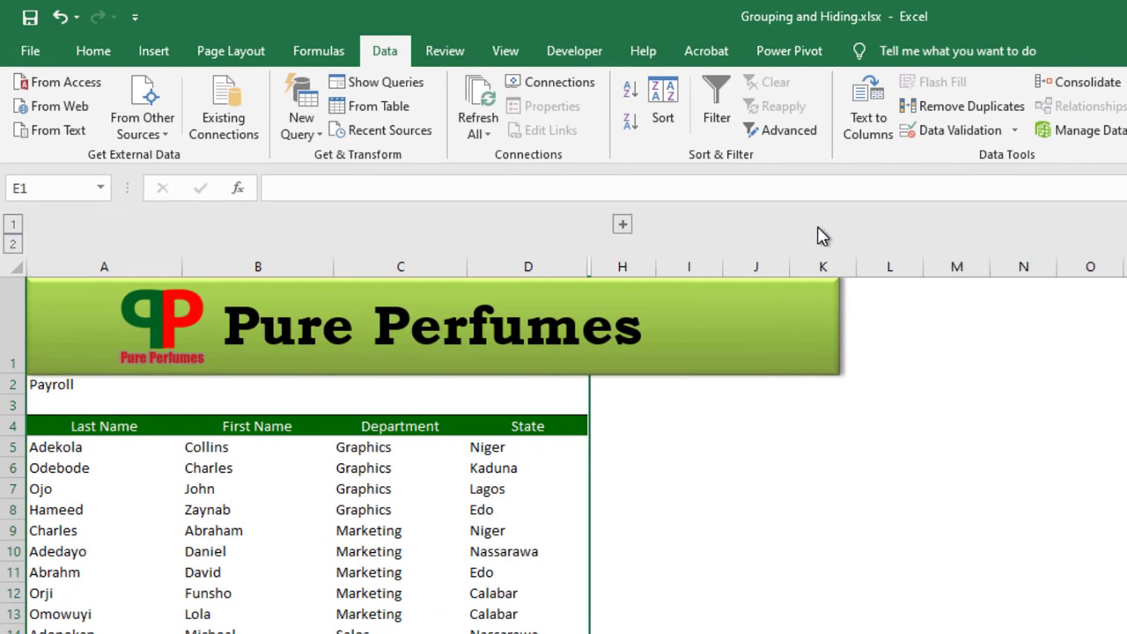
click(622, 225)
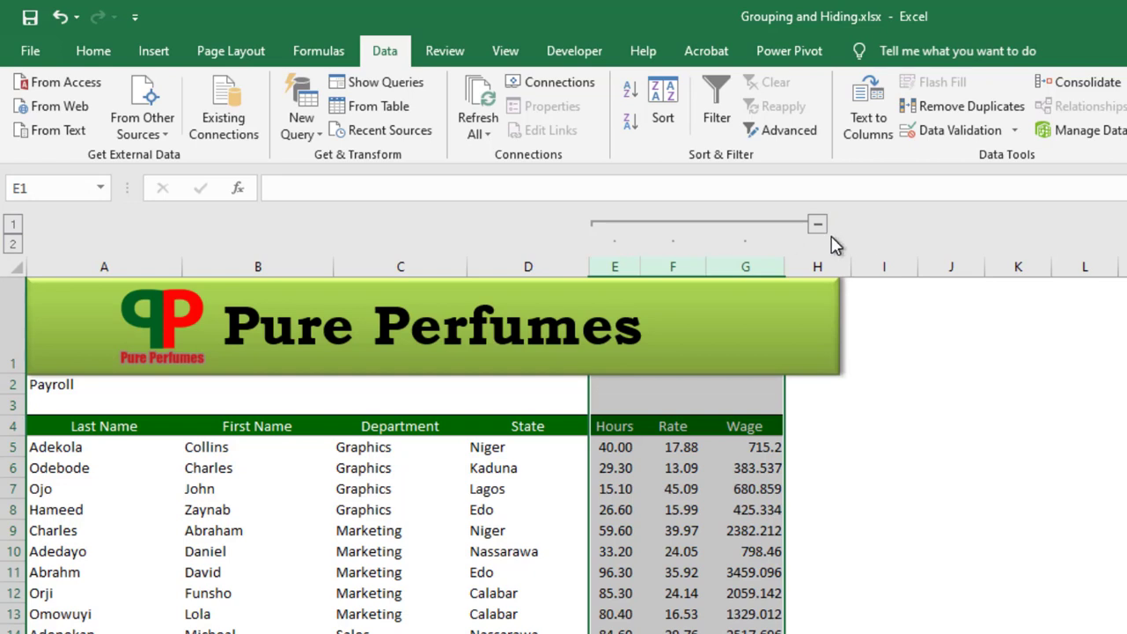
click(13, 227)
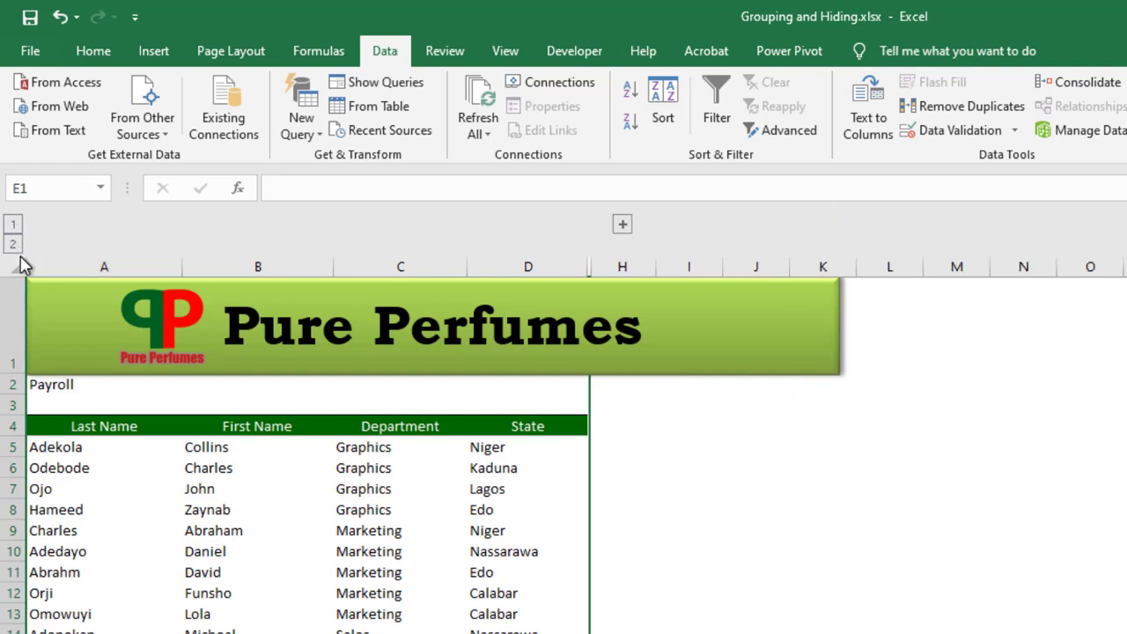
click(15, 249)
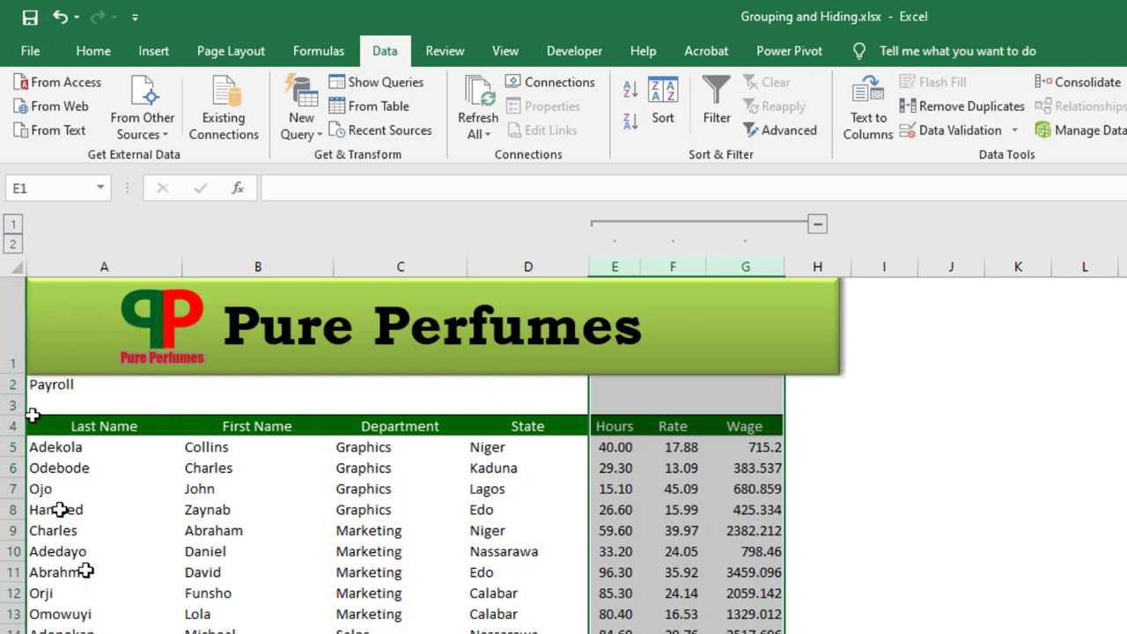
- Group rows 5 through 21, covering the Graphics, Marketing and Sales departments
click(15, 447)
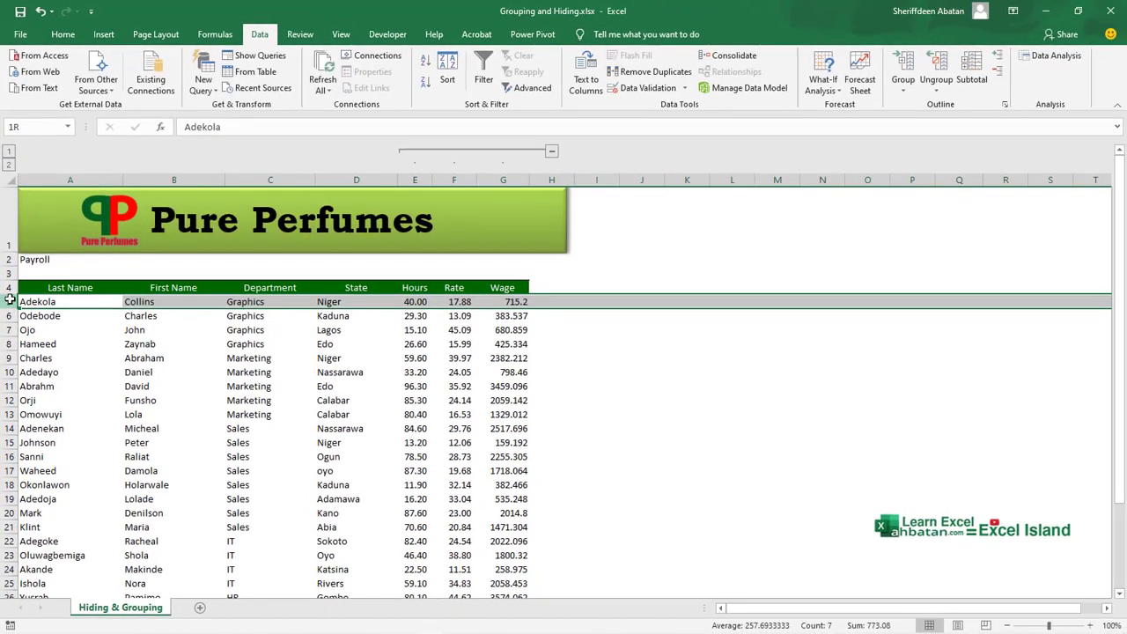
drag(9, 300, 2, 479)
drag(2, 518, 2, 528)
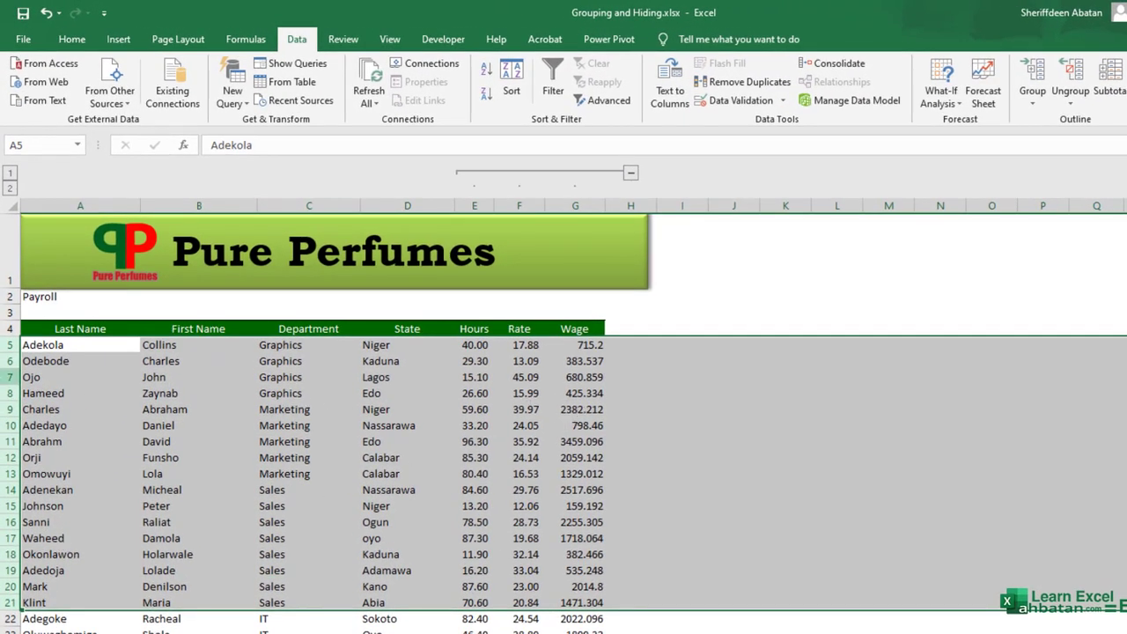
click(1042, 107)
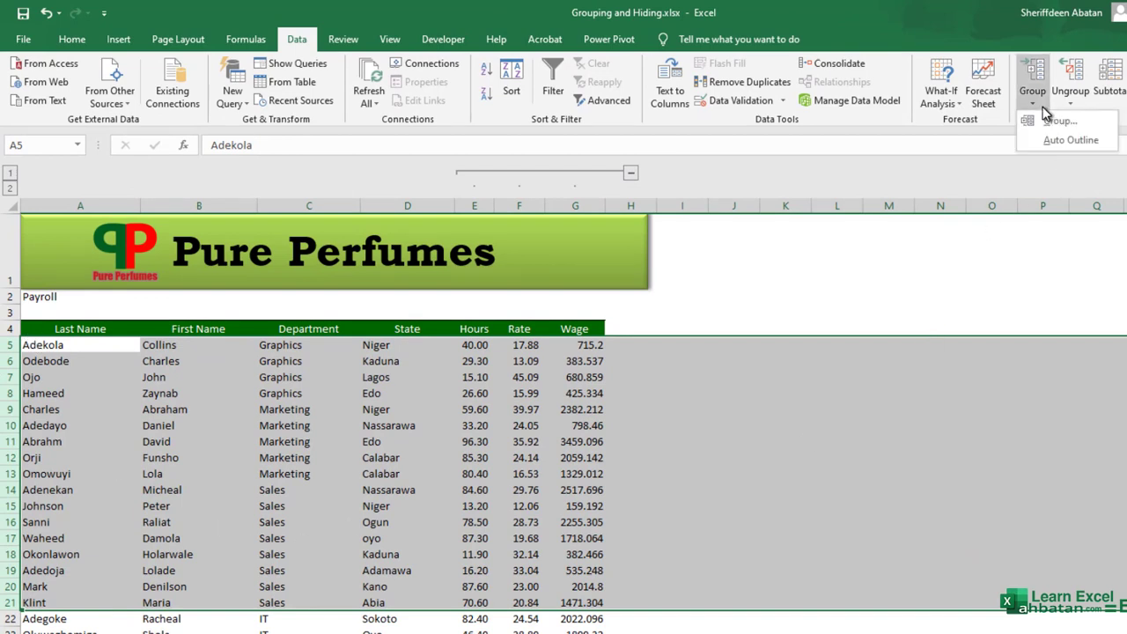
click(1049, 125)
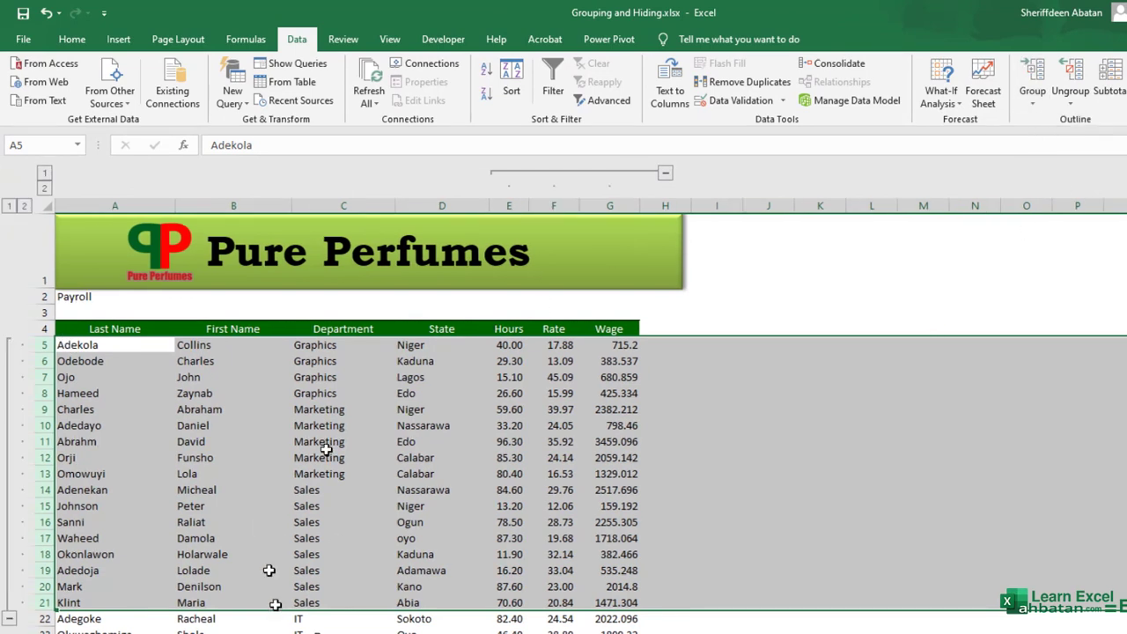
- Collapse and expand the group of rows 5 through 21 twice
click(11, 620)
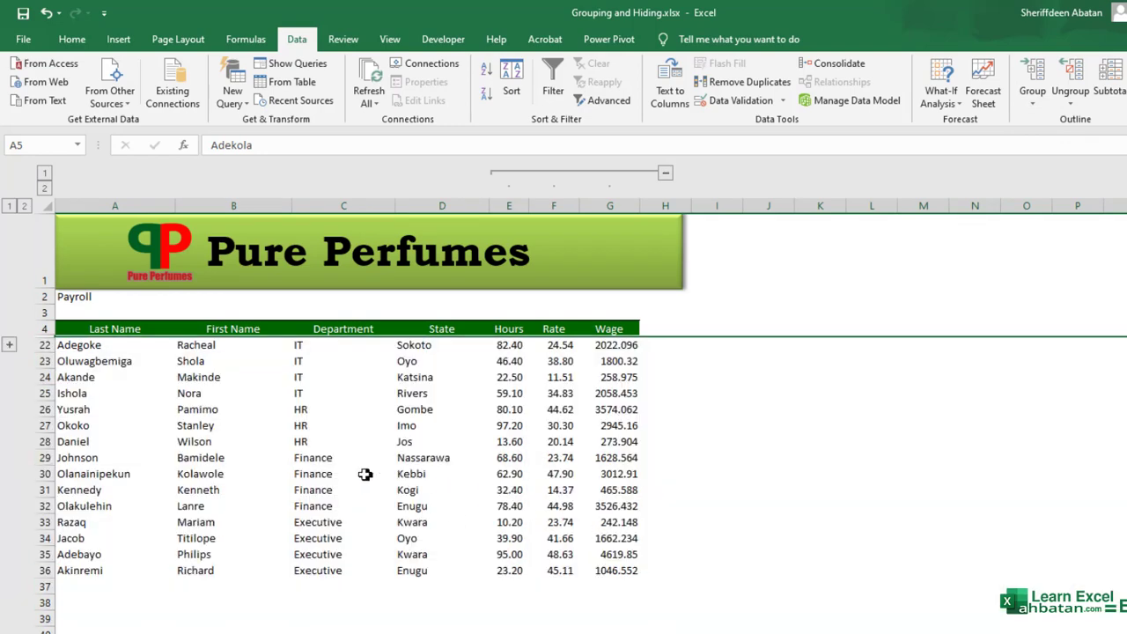
click(12, 347)
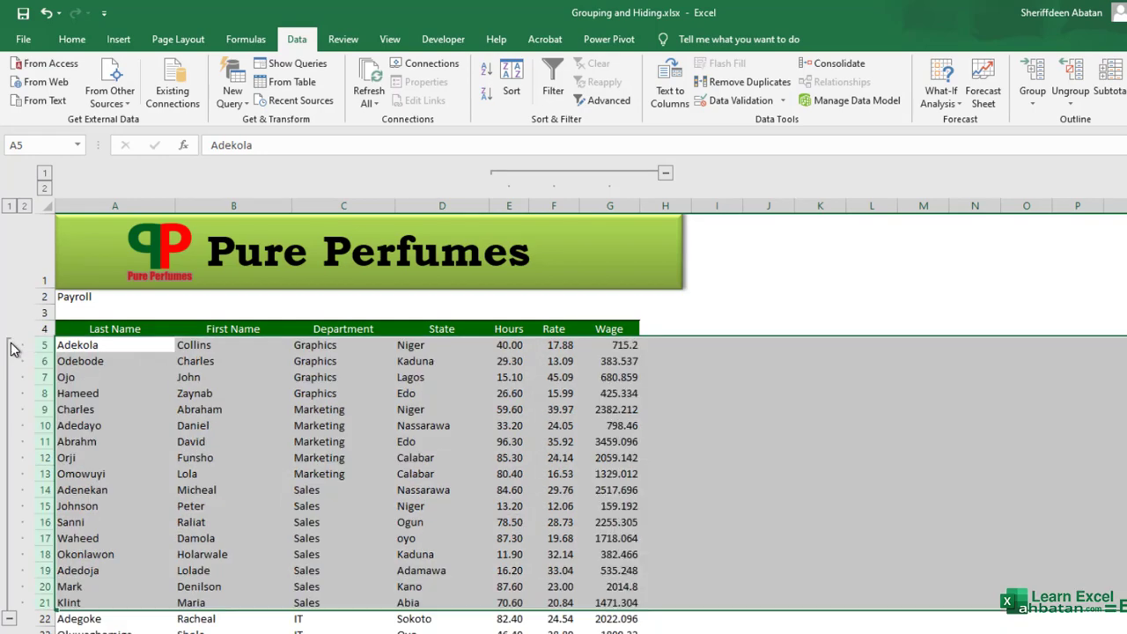
click(9, 621)
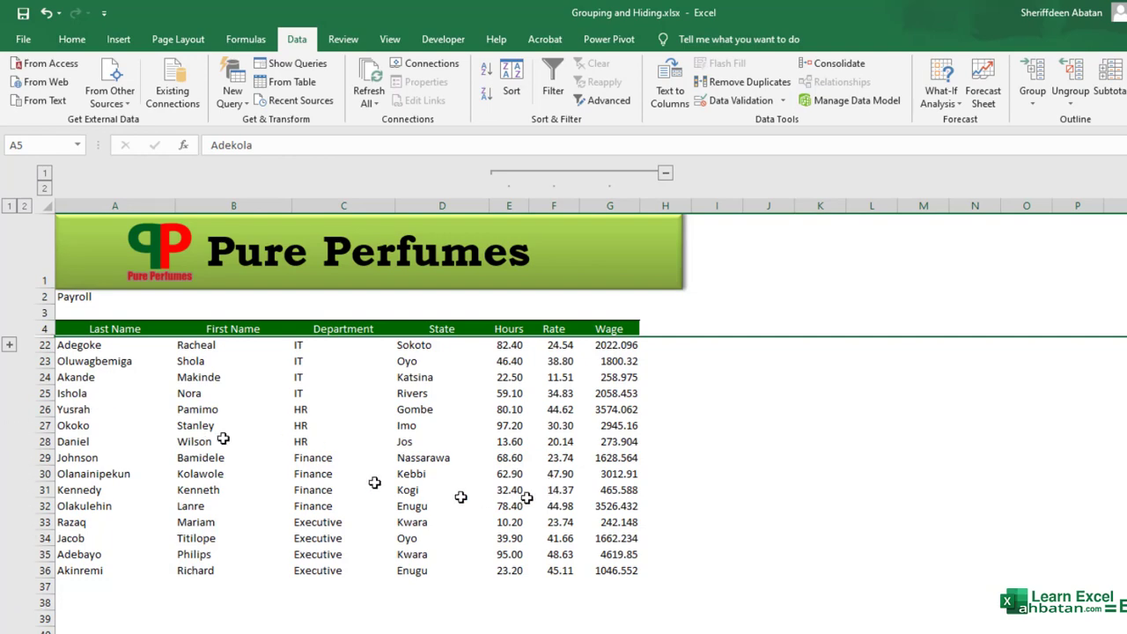
click(8, 345)
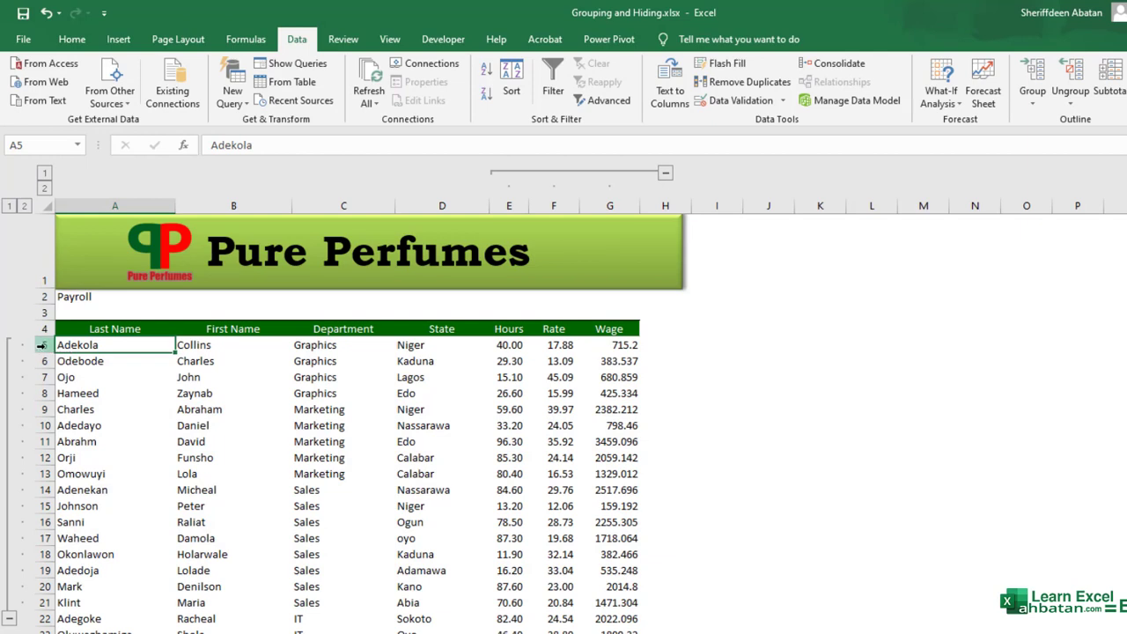
- Group the Graphics rows 5 through 8 as a nested group inside the existing row group and collapse it
drag(40, 345, 48, 390)
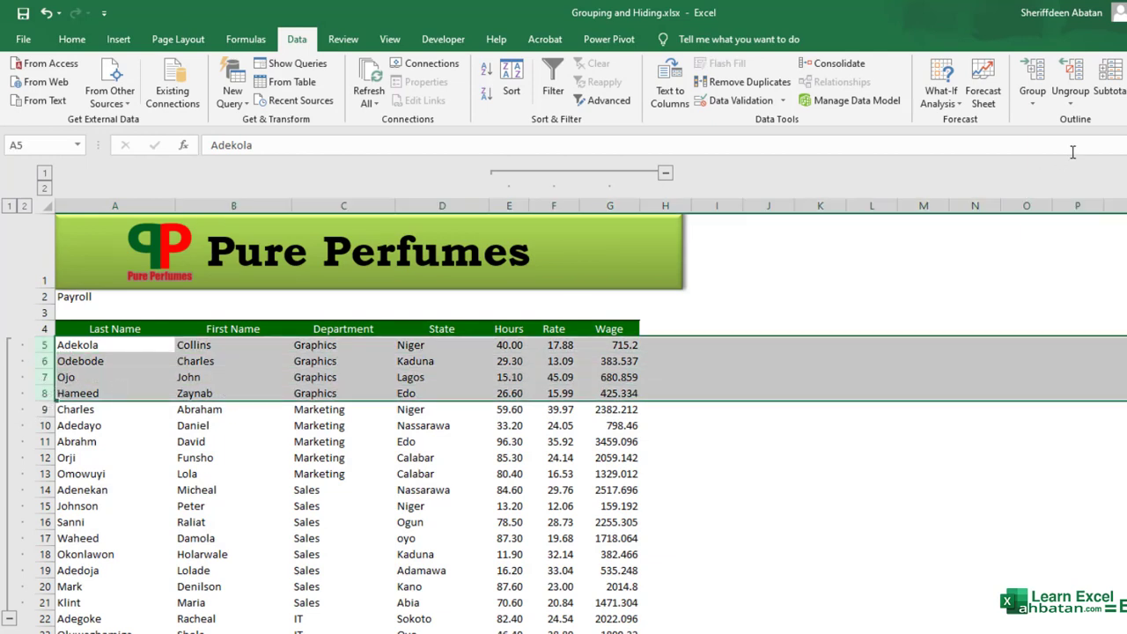
click(1037, 106)
click(1050, 117)
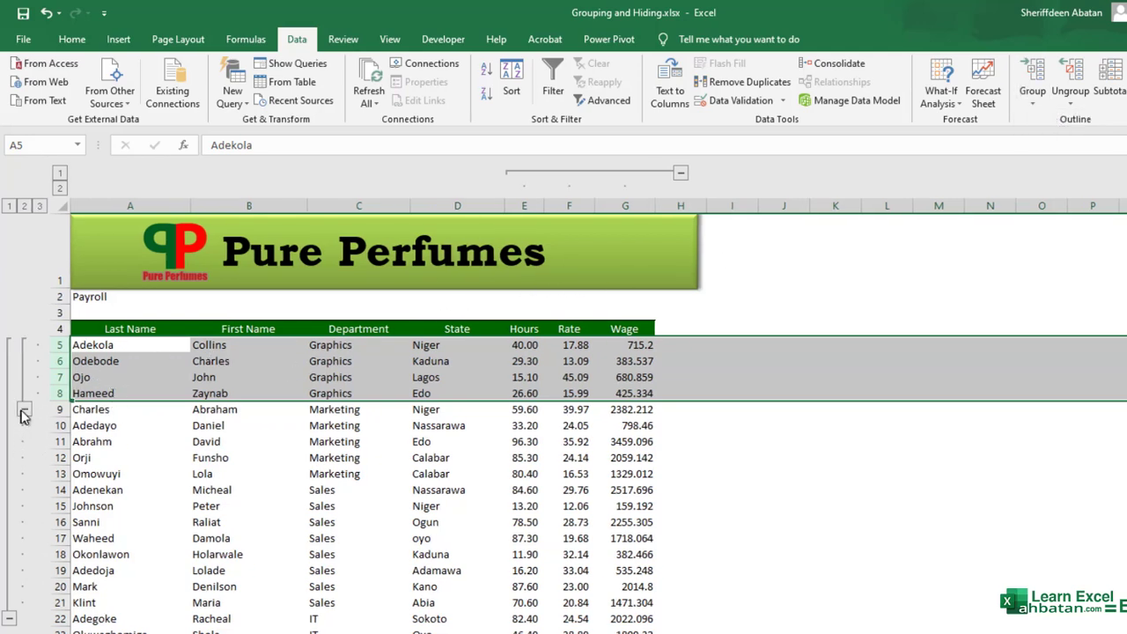
click(23, 411)
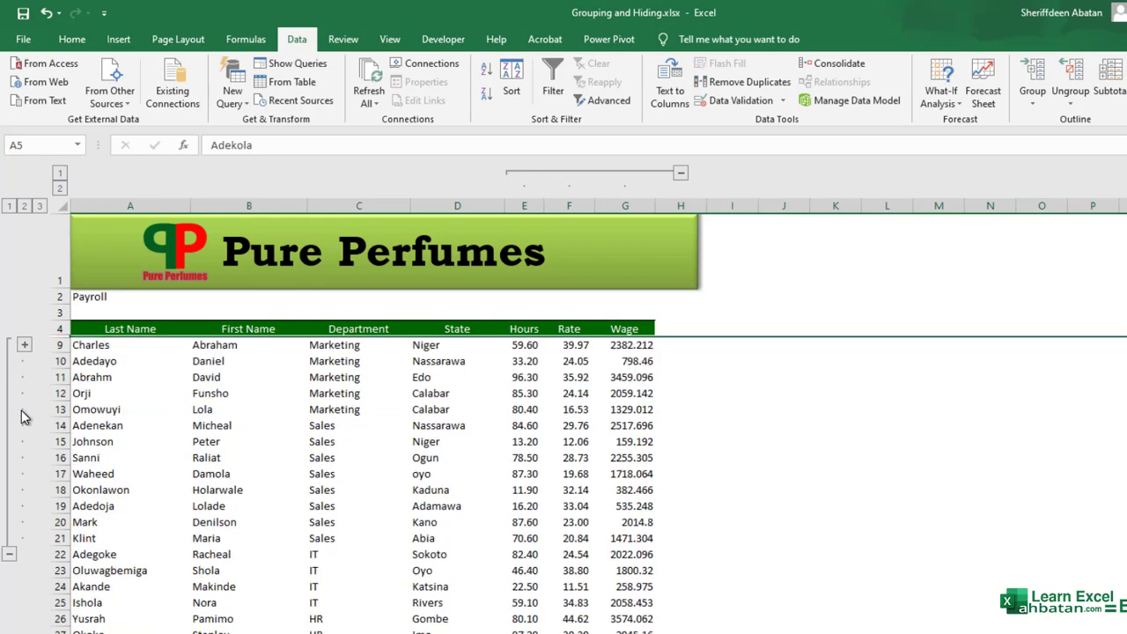
- Expand the nested Graphics group, and collapse and expand the outer group of rows 5 through 21
click(23, 347)
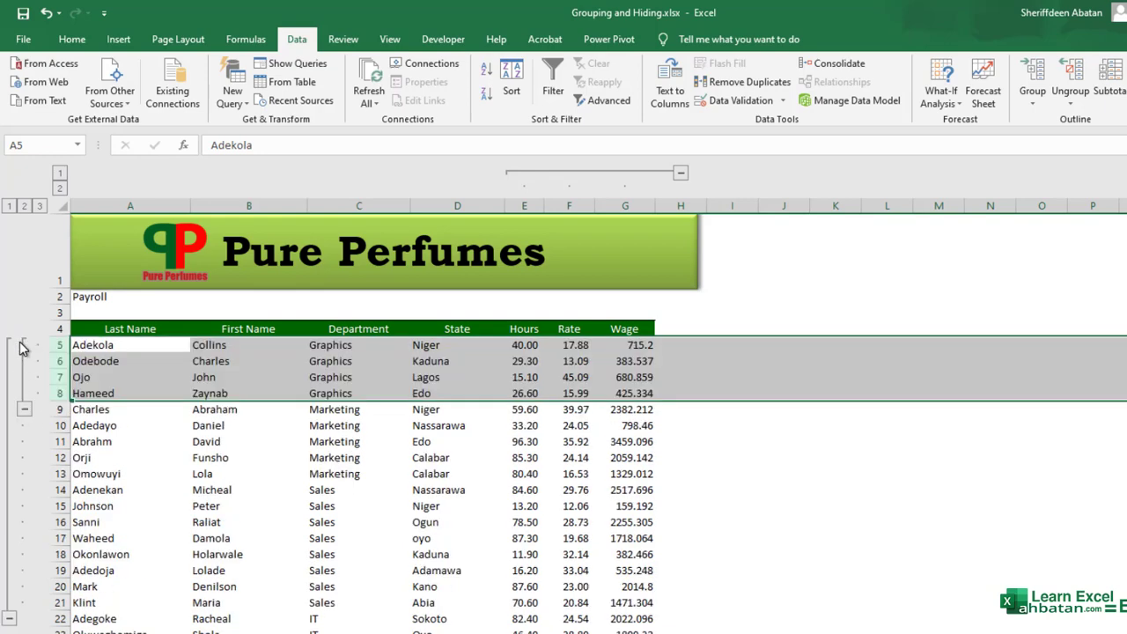
click(11, 620)
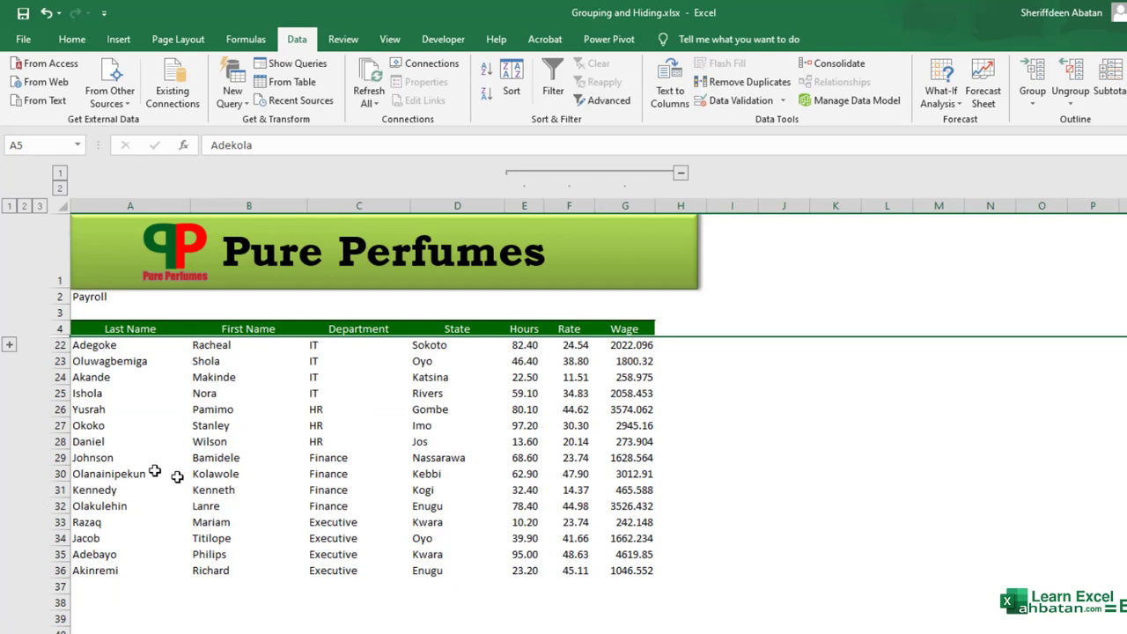
click(11, 346)
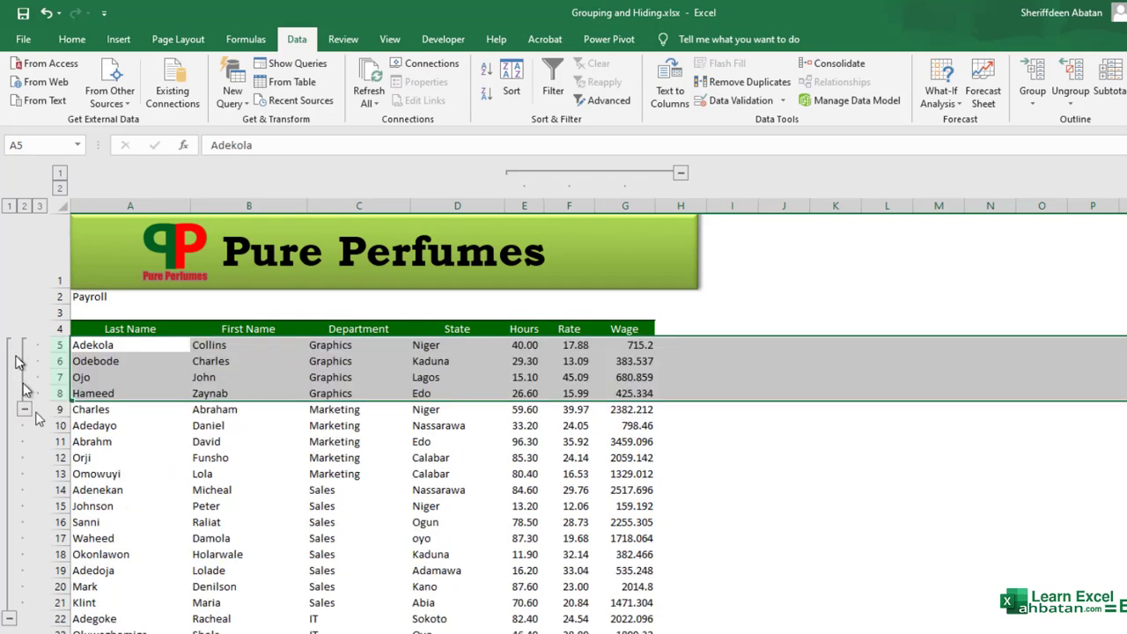
- Switch the row outline through levels 1, 2 and 3
click(10, 207)
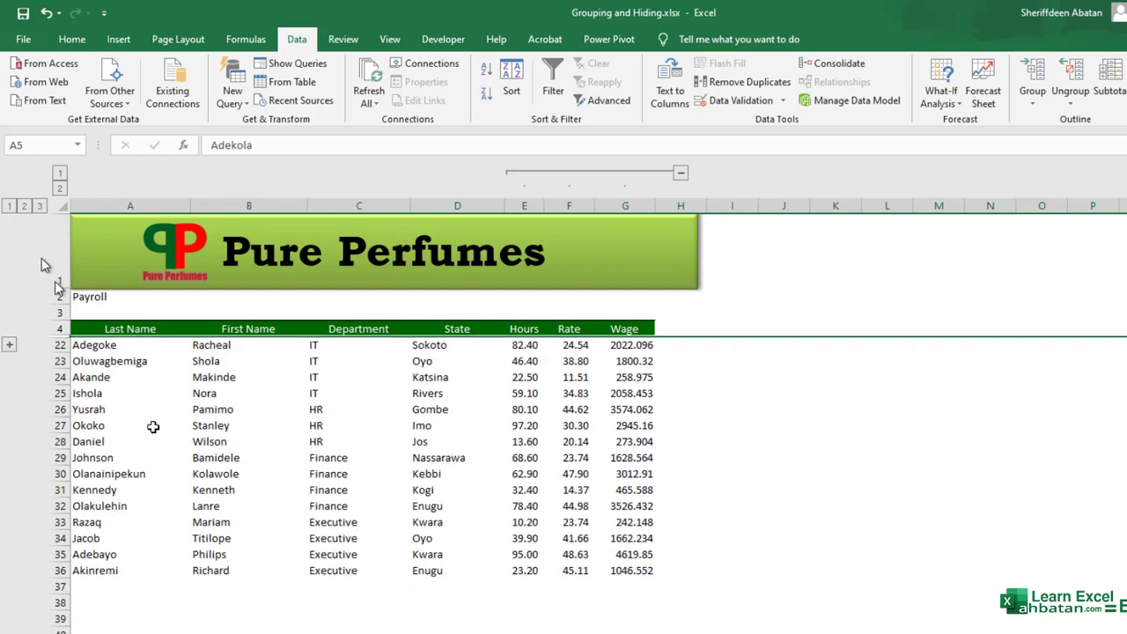
click(24, 207)
click(38, 208)
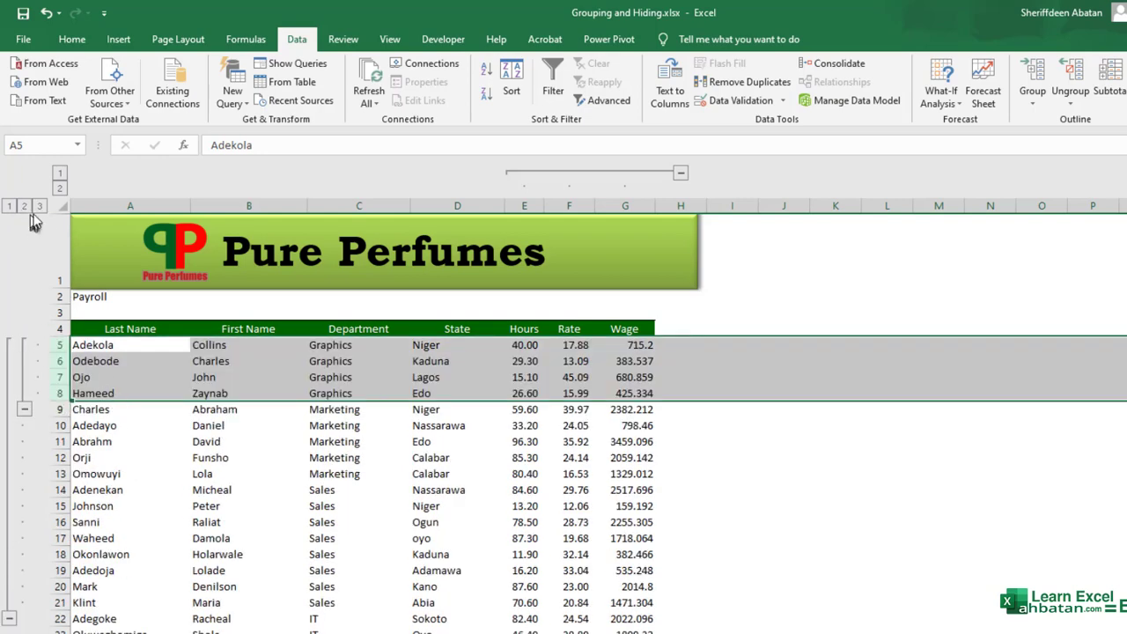
- Group the Sales rows 14 through 21 twice, nesting them two levels deeper inside the existing row group
click(56, 440)
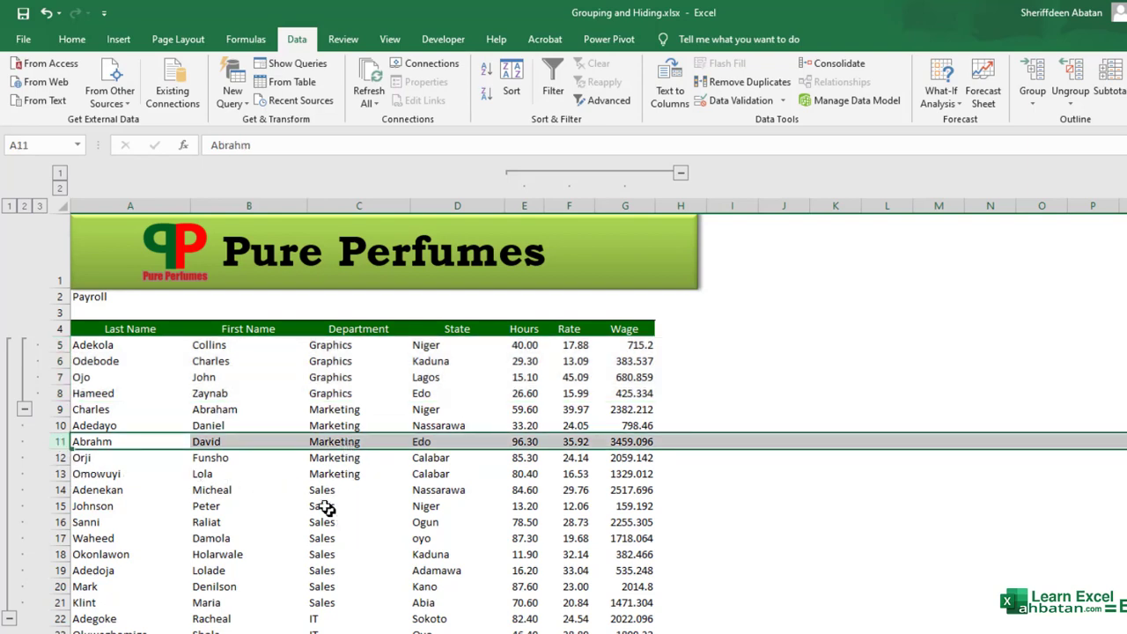
click(313, 492)
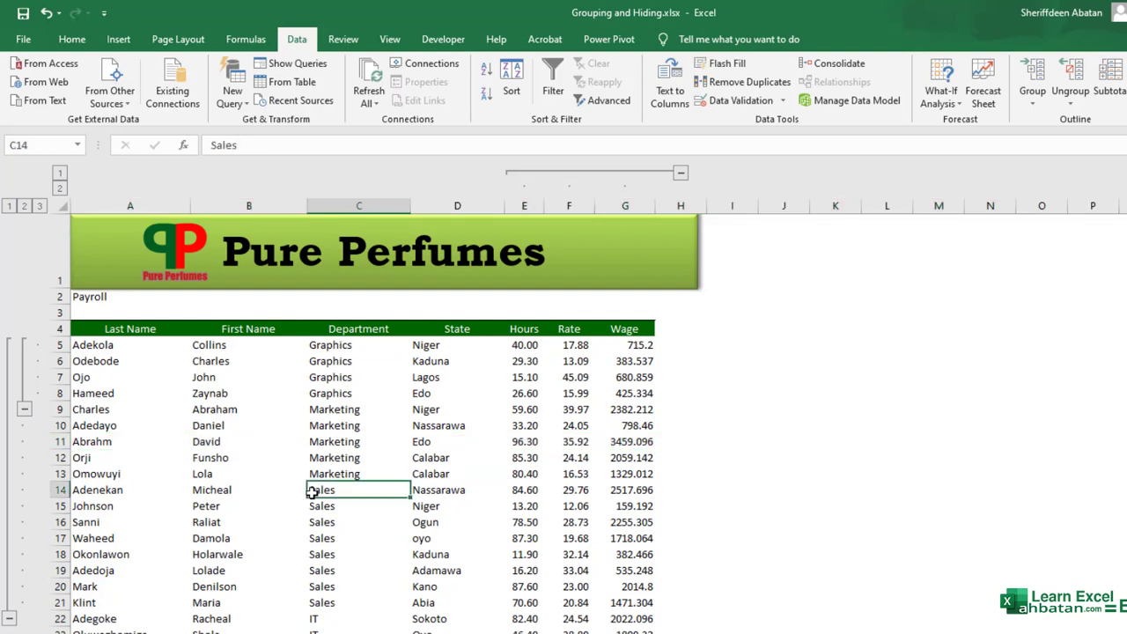
click(62, 490)
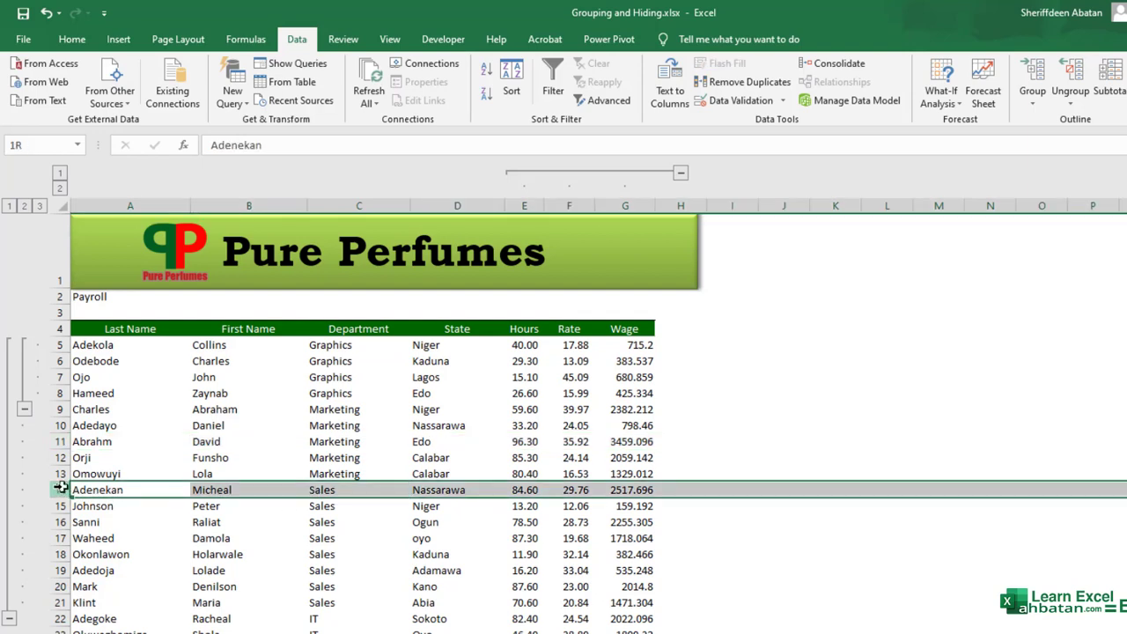
drag(62, 487, 71, 602)
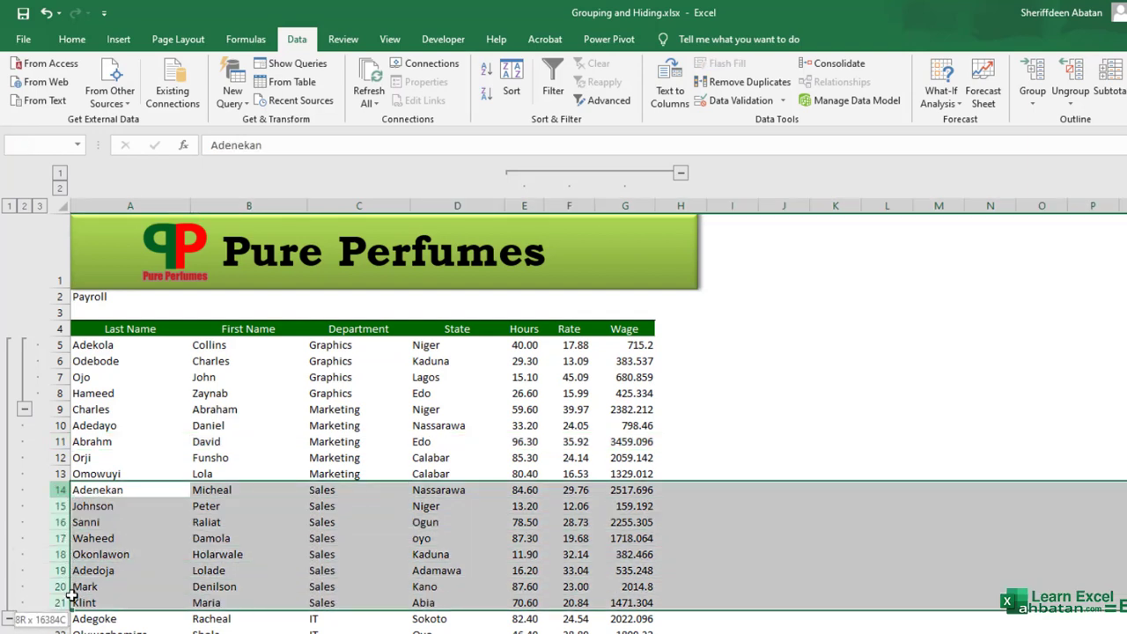
click(1033, 102)
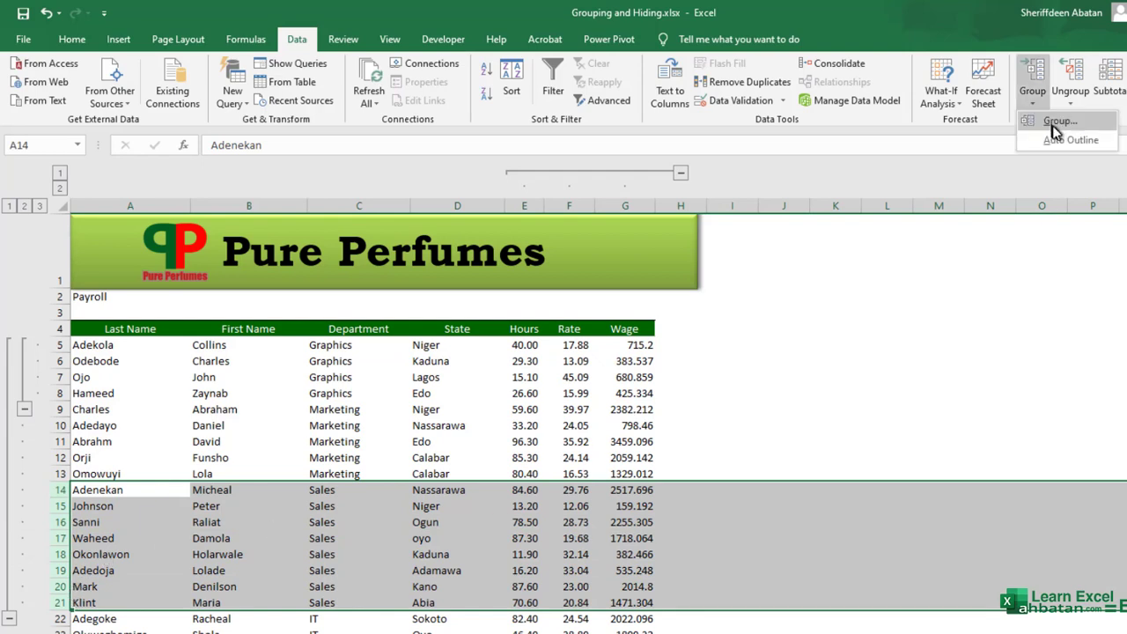
click(1051, 126)
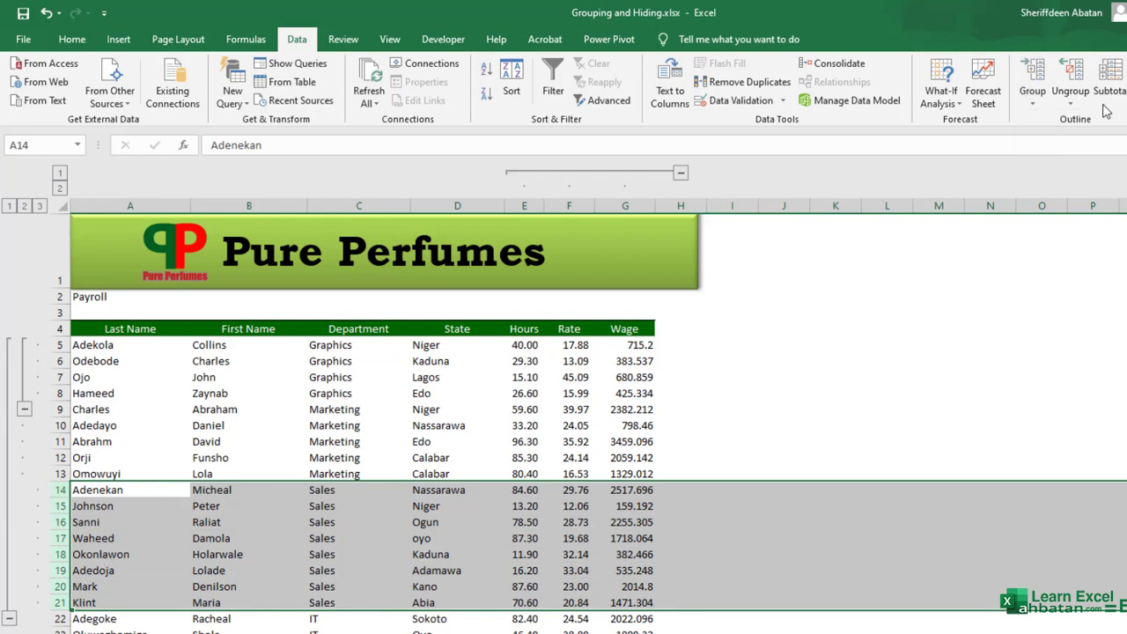
click(1031, 102)
click(1049, 120)
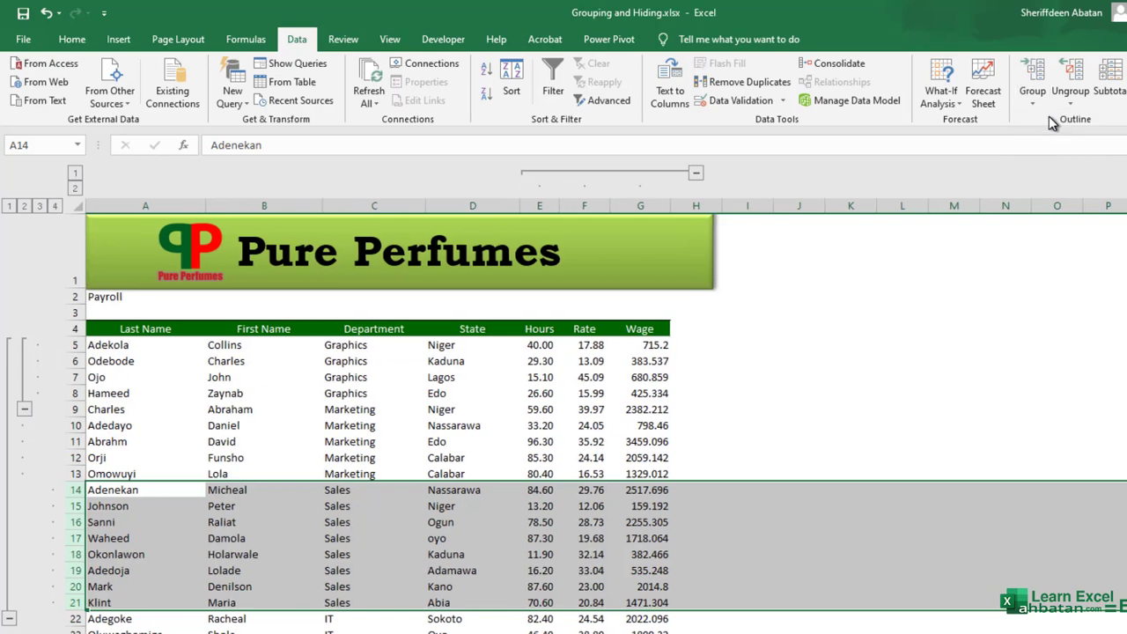
- Collapse and expand the nested Graphics group, and toggle the outer group of rows 5 through 21 closed and open twice
click(23, 412)
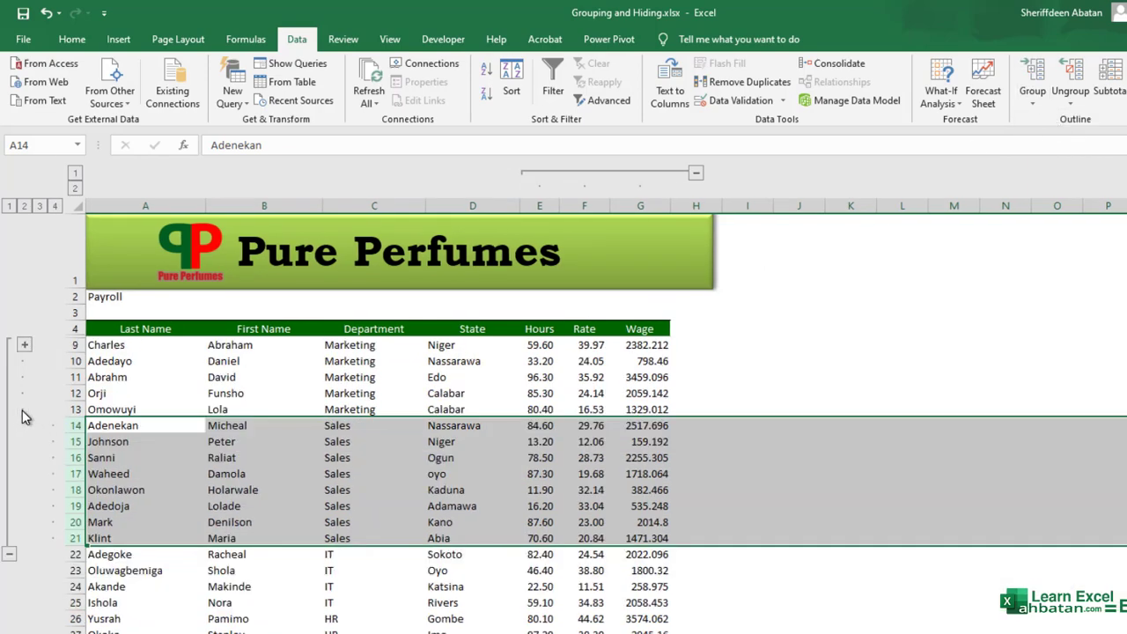
click(9, 554)
click(9, 346)
click(8, 555)
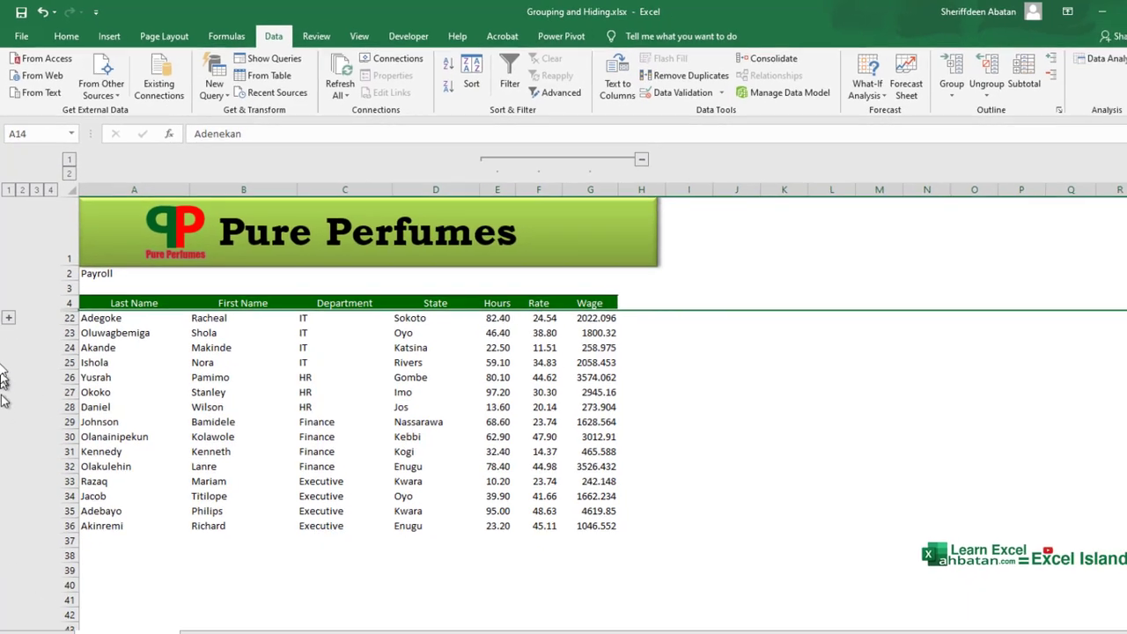
click(9, 302)
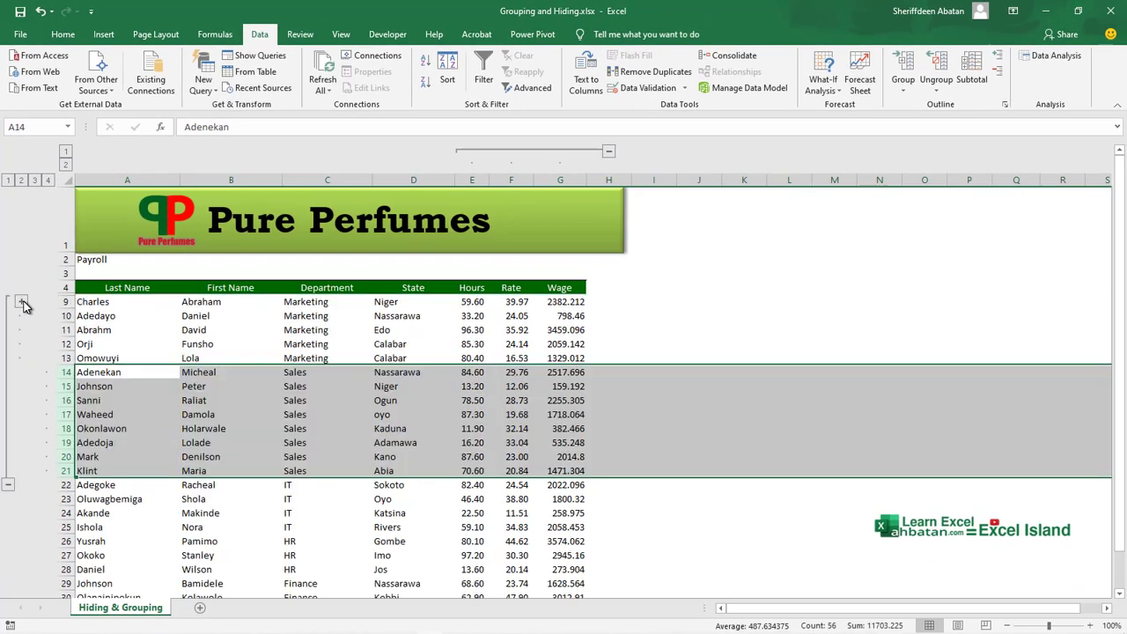
click(23, 302)
- Group the Executive rows 33 through 36 and collapse the new group
scroll(401, 427, down, 4)
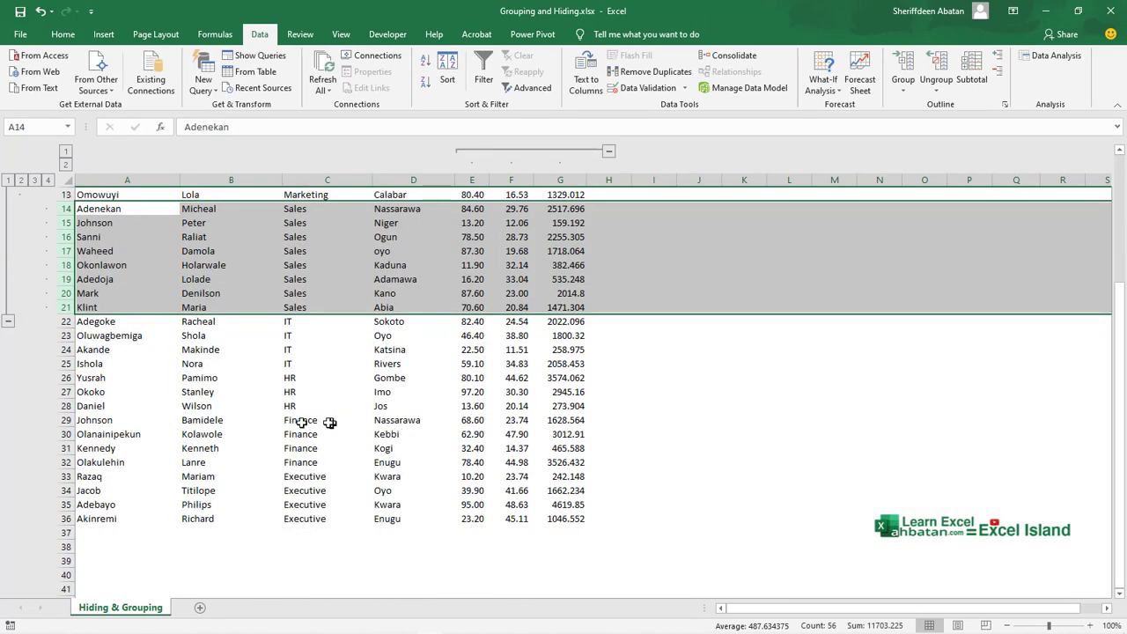
click(156, 335)
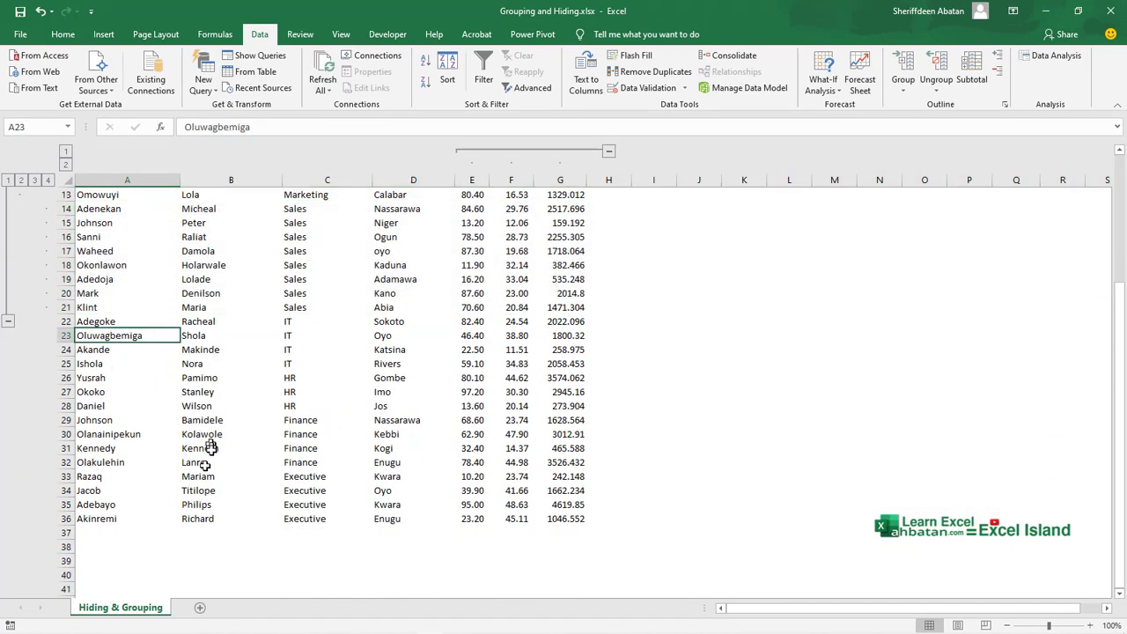
click(66, 463)
drag(66, 462, 67, 519)
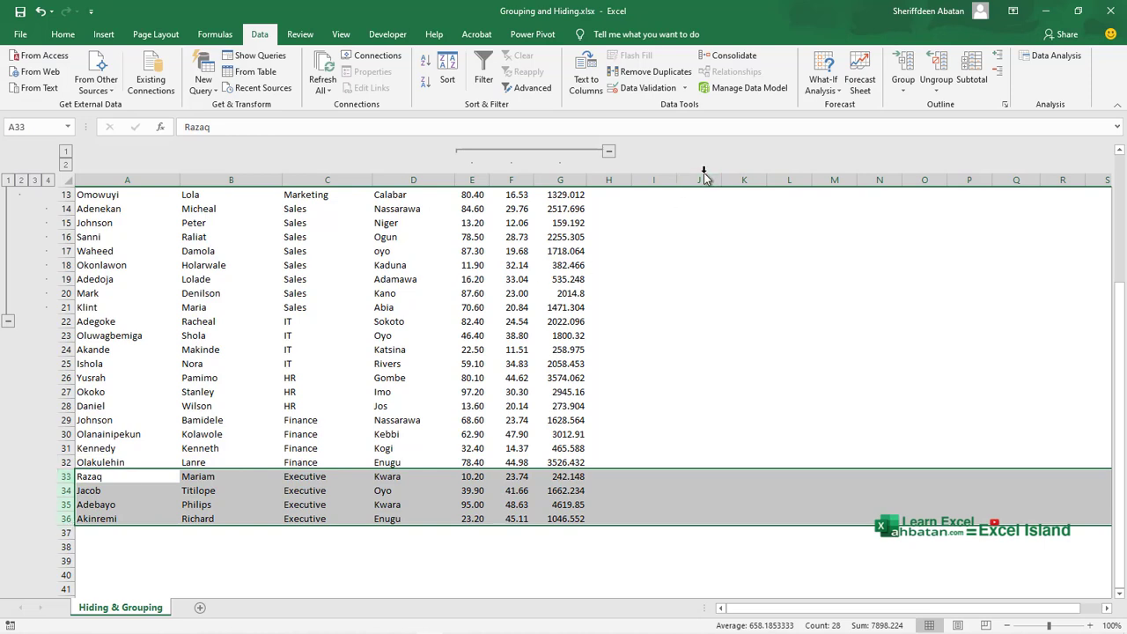
click(900, 88)
click(907, 105)
click(8, 533)
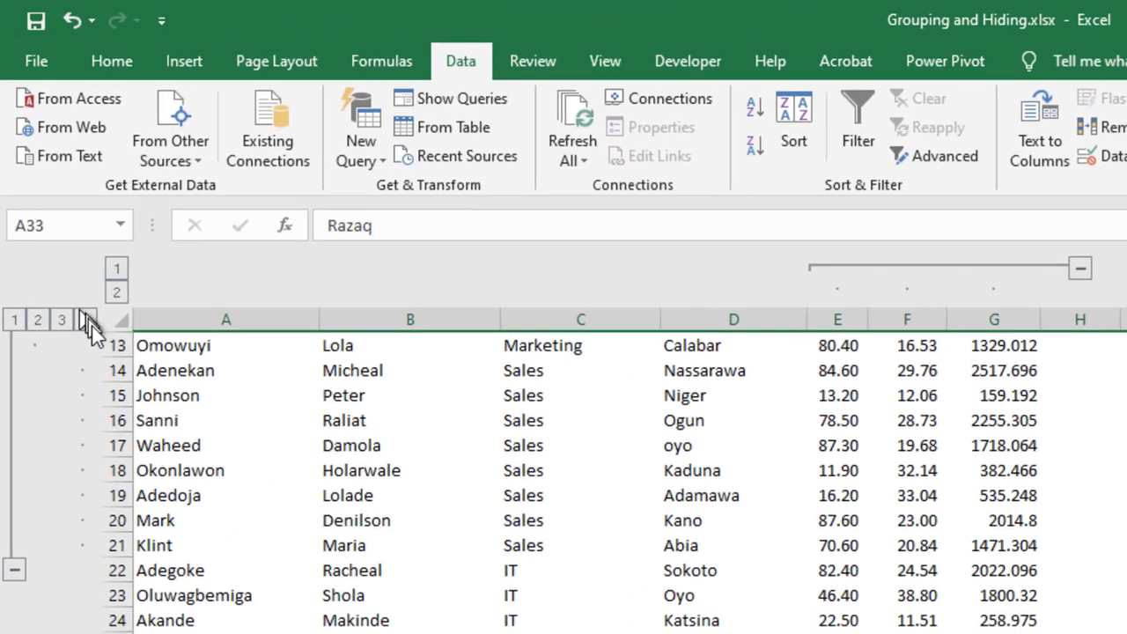
- Switch the row outline through levels 1, 2 and 3, and collapse and expand the group of rows 5 through 21
click(20, 321)
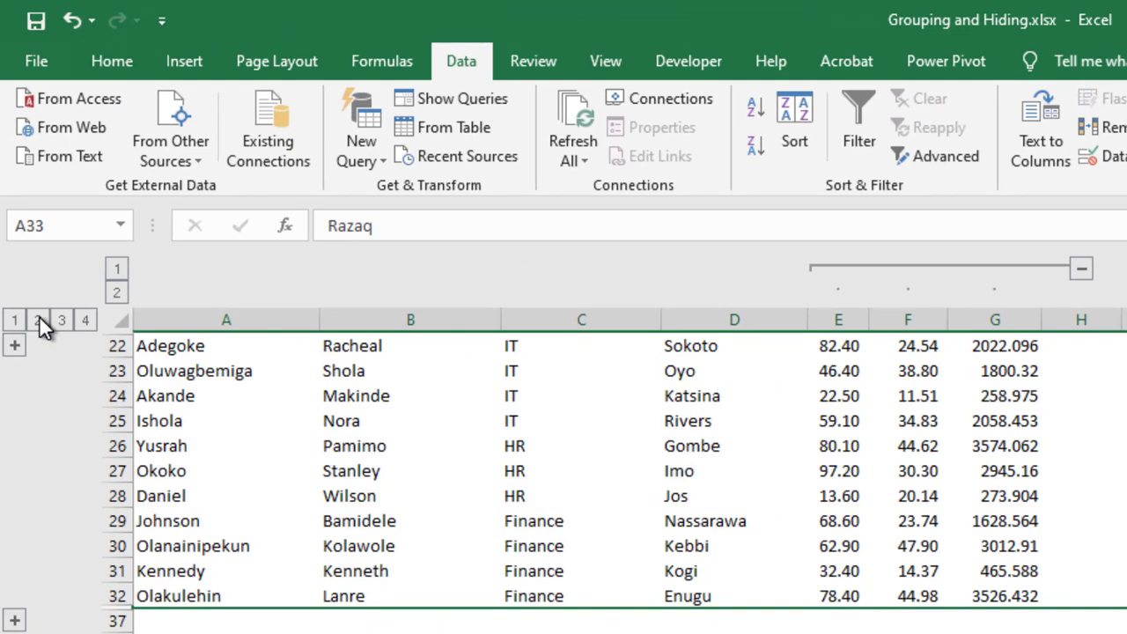
click(39, 319)
click(62, 320)
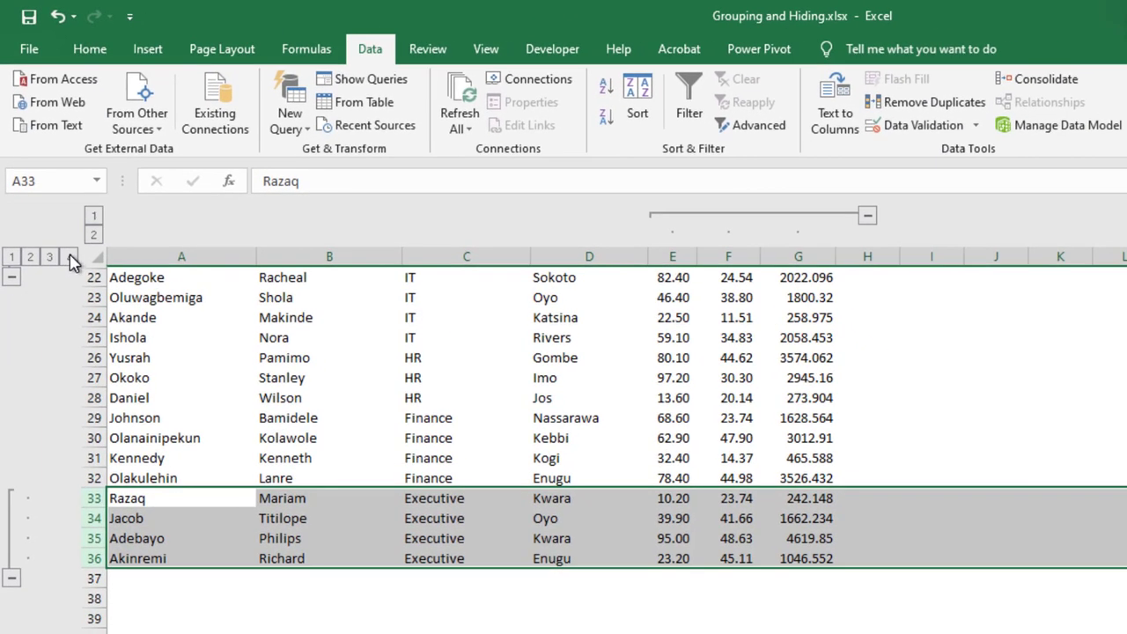
click(13, 278)
click(12, 279)
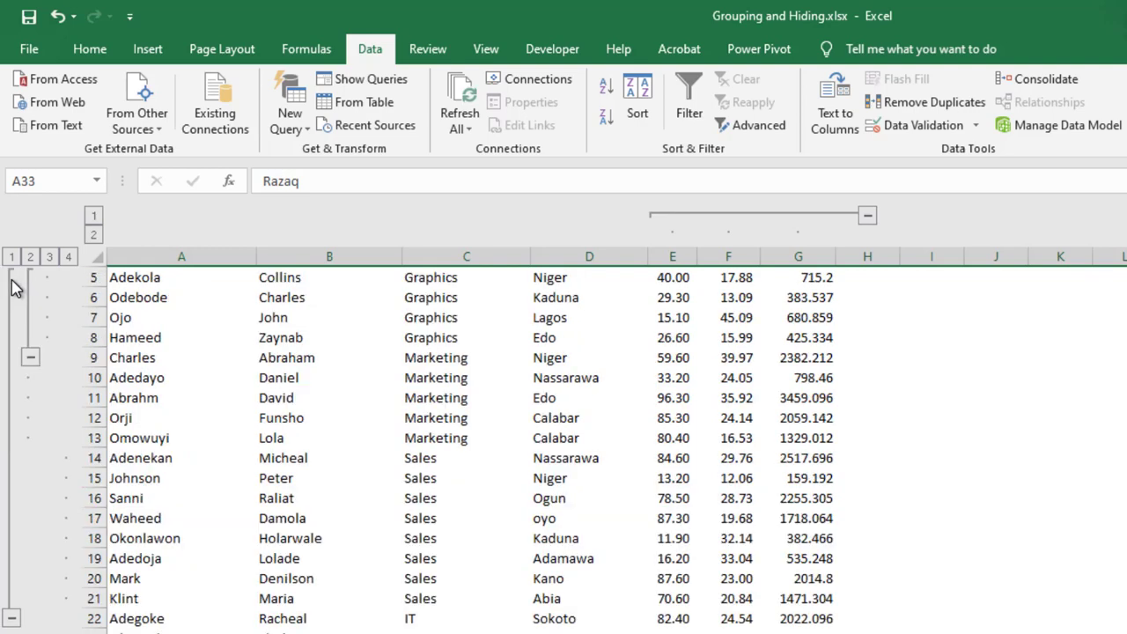
- Collapse and expand the group of the Hours, Rate and Wage columns
scroll(411, 511, up, 2)
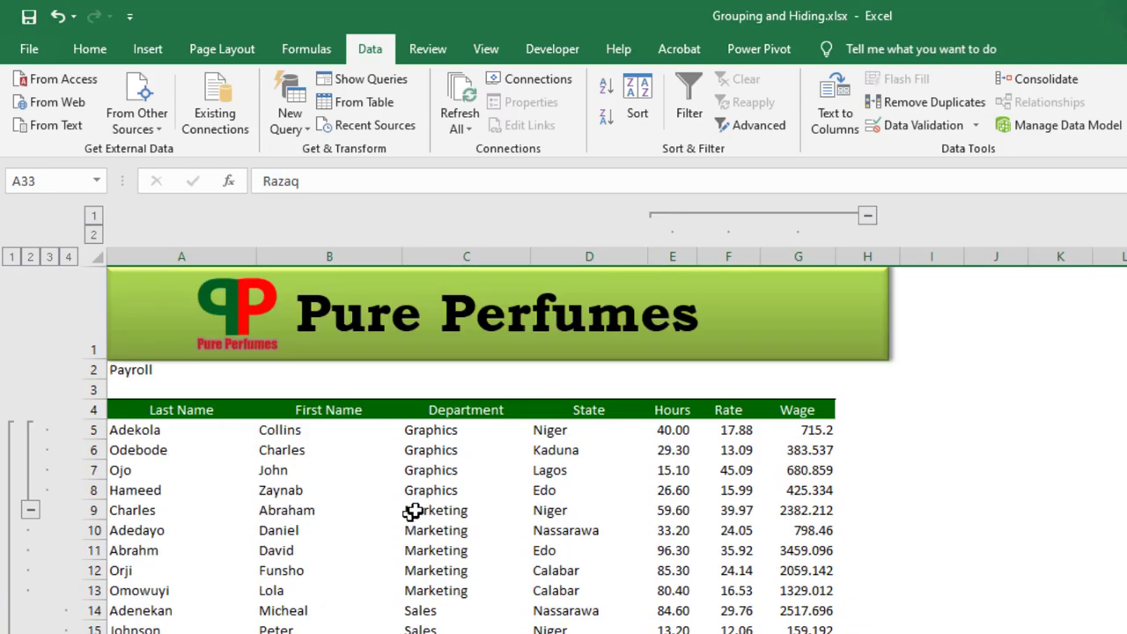
click(410, 511)
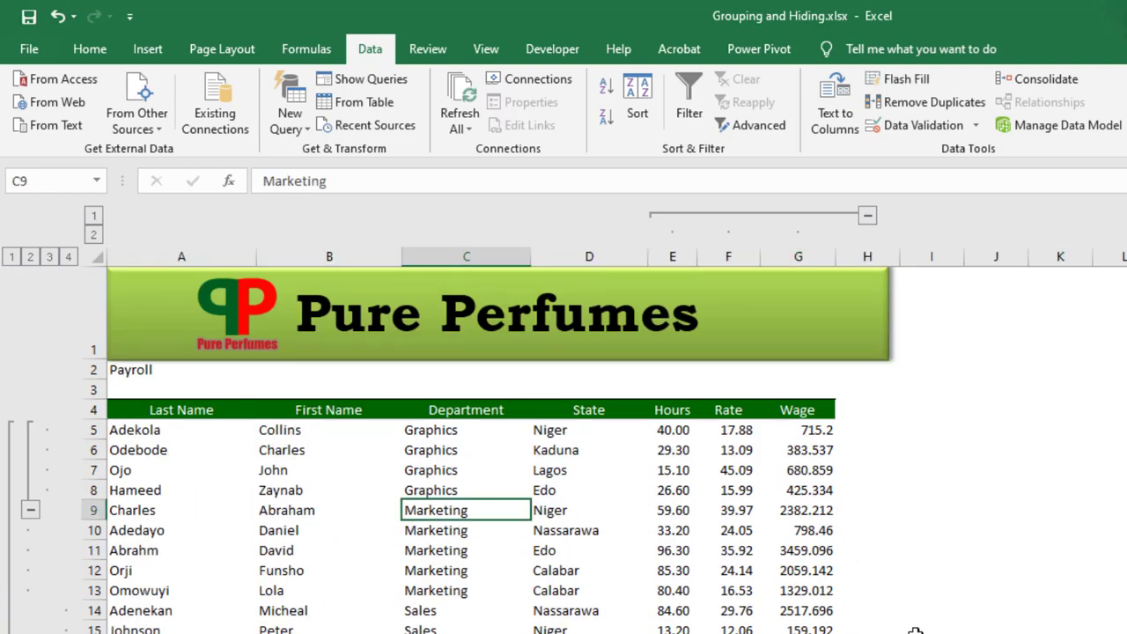
click(868, 215)
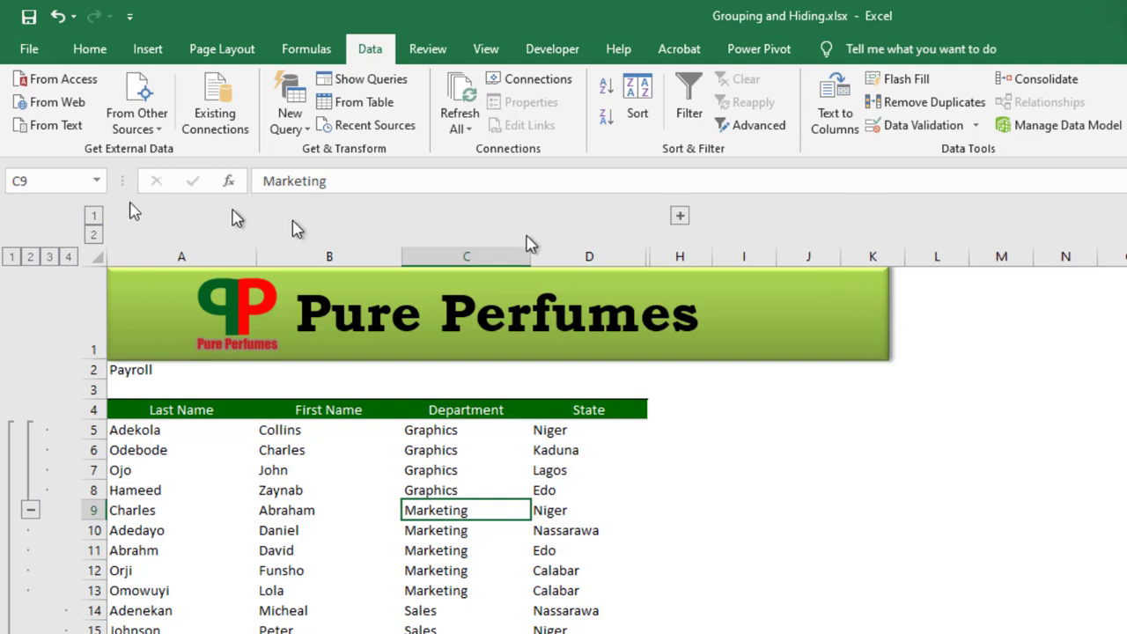
click(678, 218)
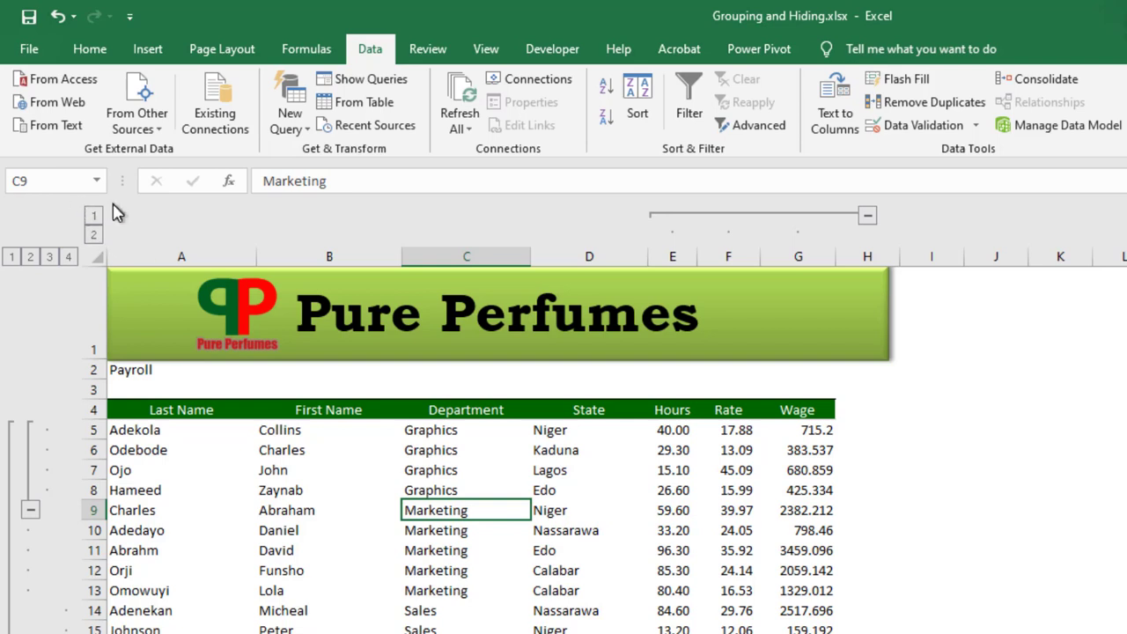
- Collapse the Graphics group, the outer group of rows 5 through 21, and the Hours, Rate and Wage column group
click(32, 509)
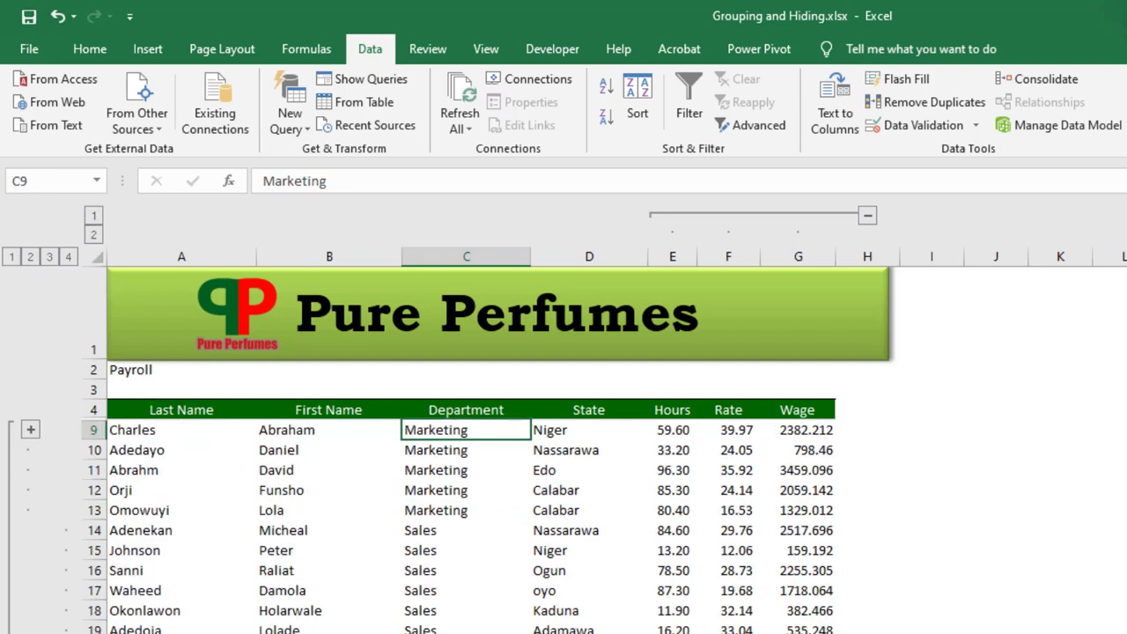
click(12, 632)
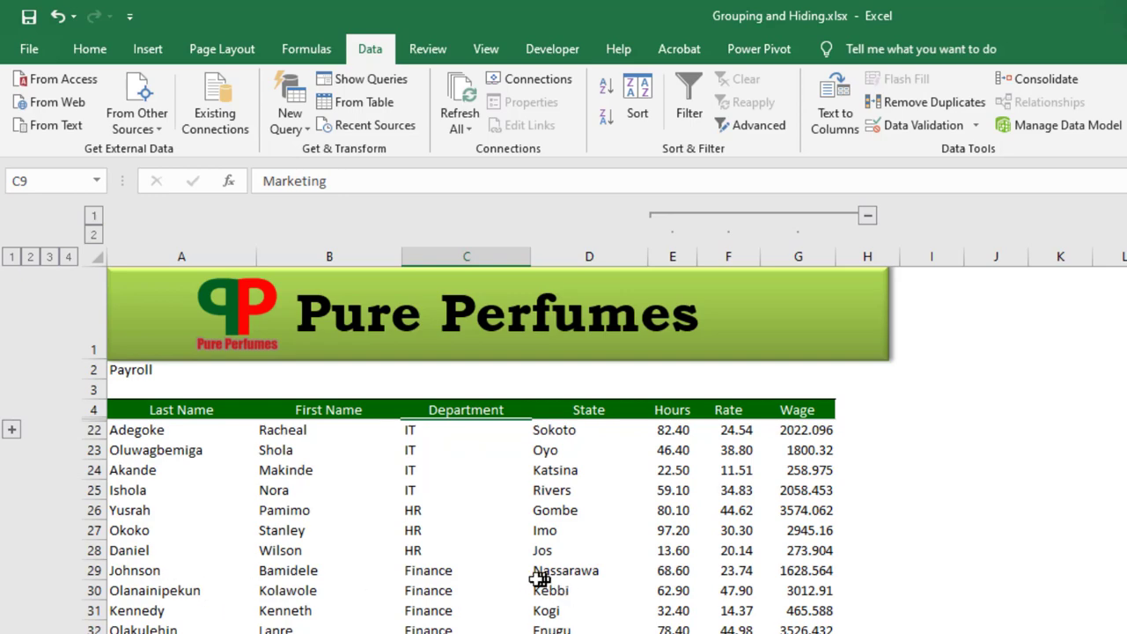
click(867, 215)
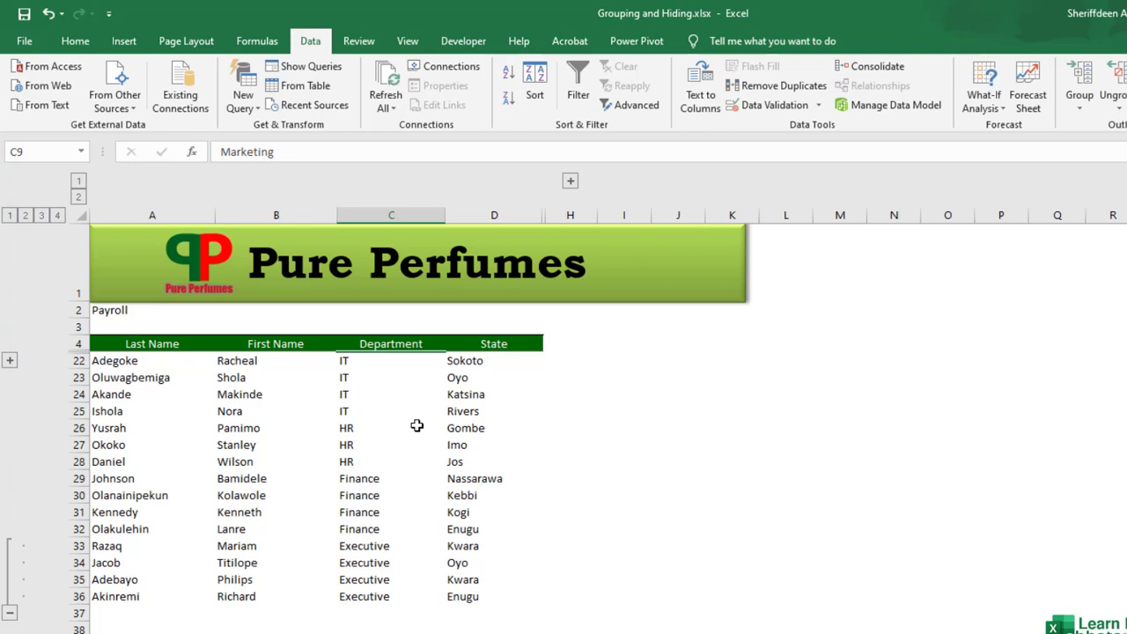
- Hide the outline symbols and check the collapsed payroll sheet in the print preview before returning to the worksheet
key(ctrl+8)
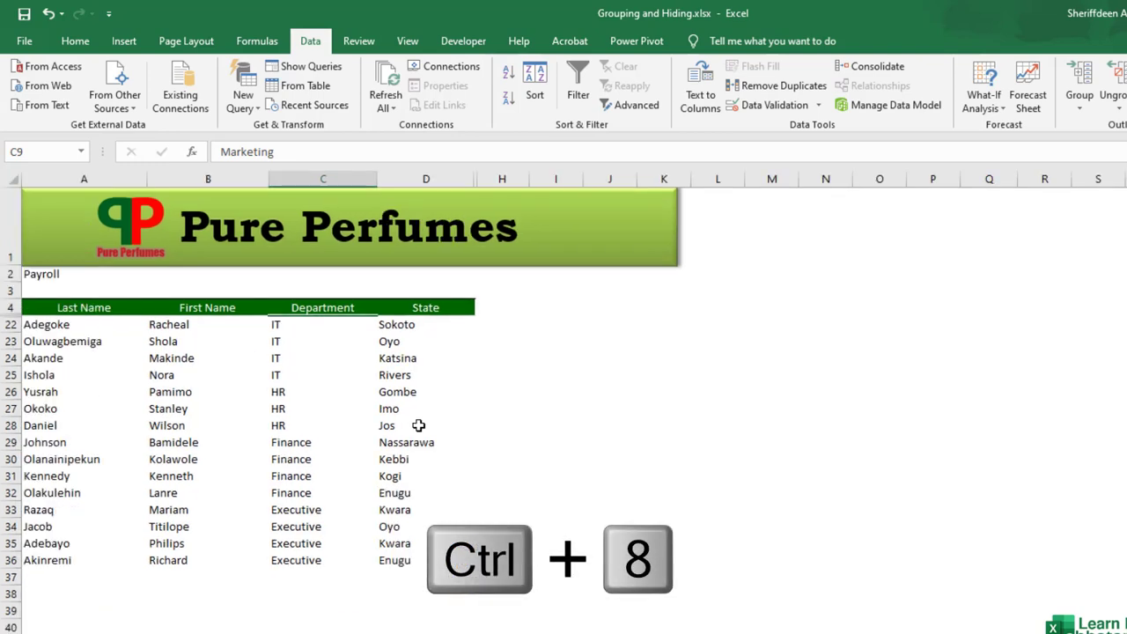
click(783, 394)
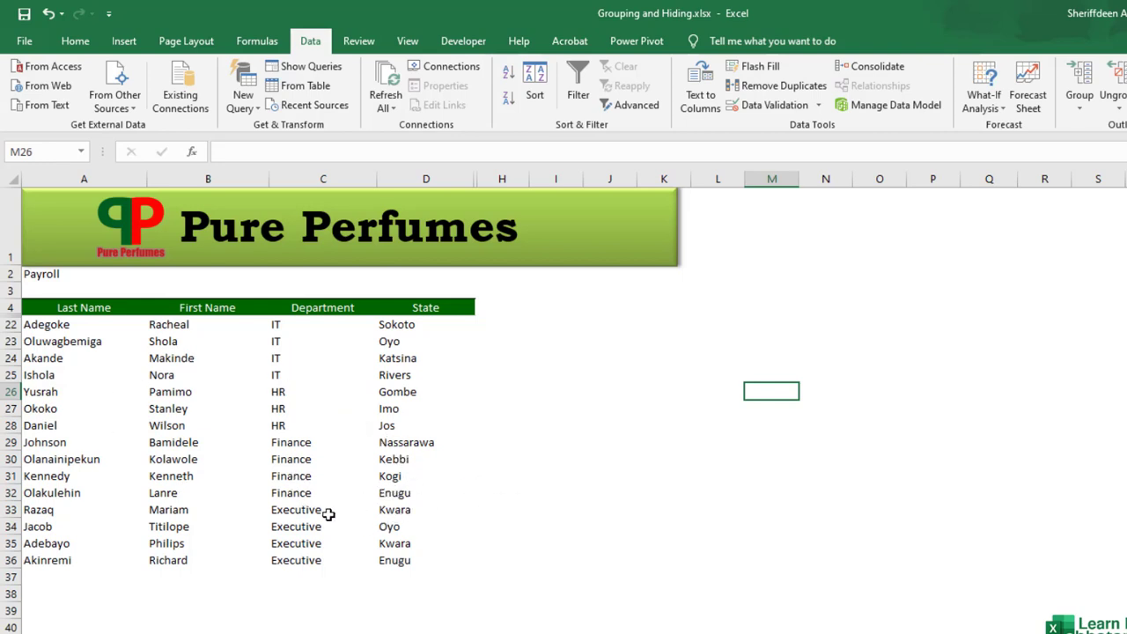
key(ctrl+p)
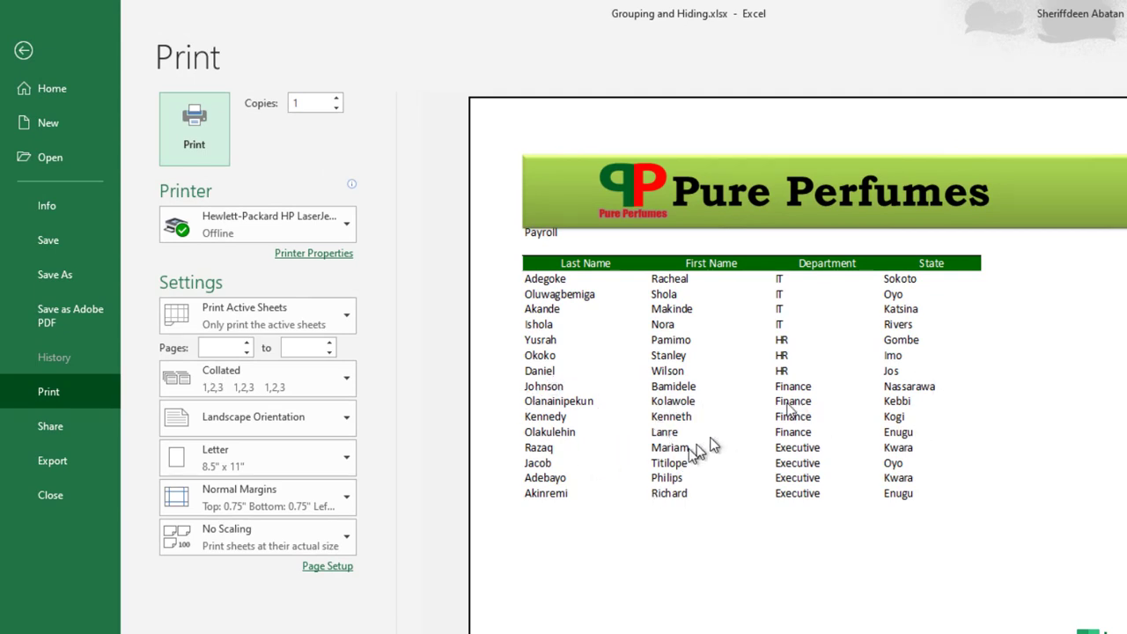
click(18, 55)
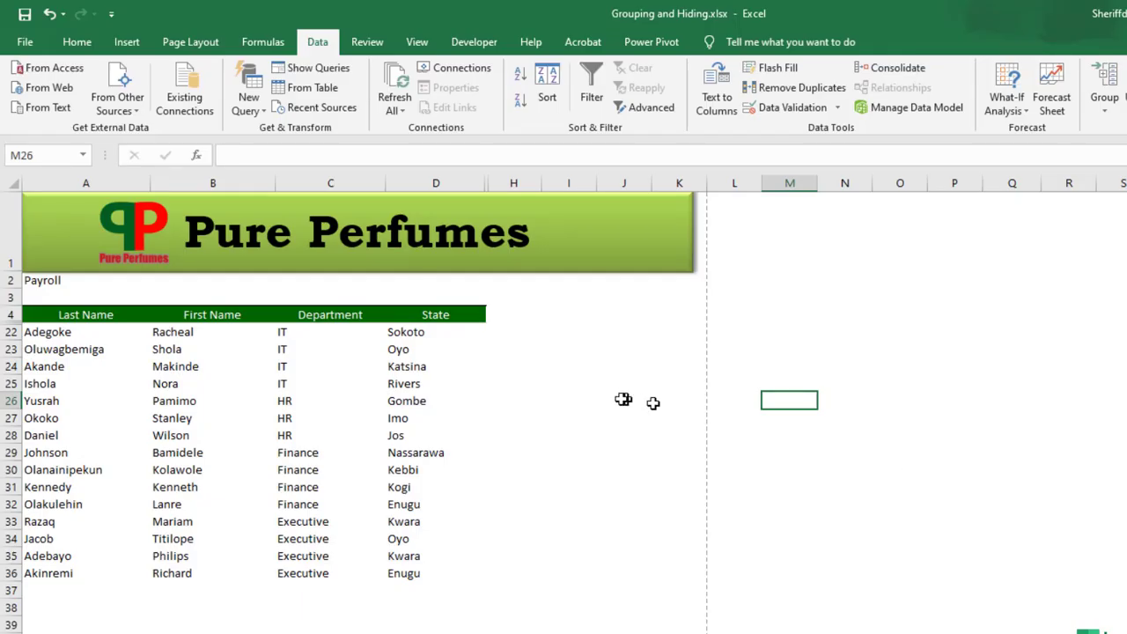
- Display the outline symbols on the payroll sheet again
click(621, 398)
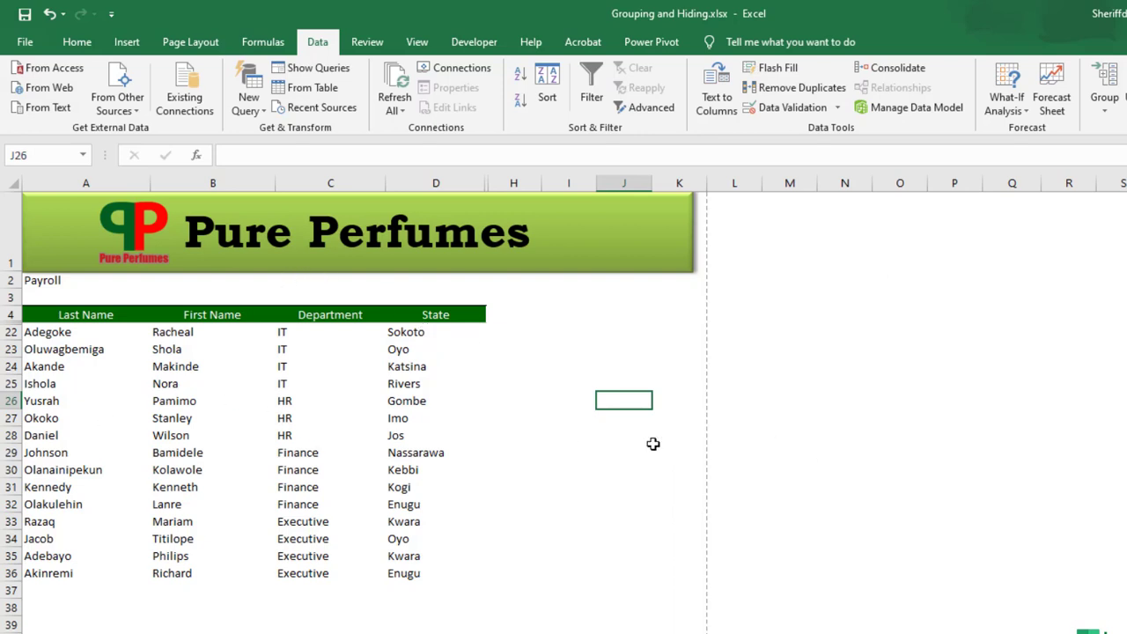
key(ctrl+8)
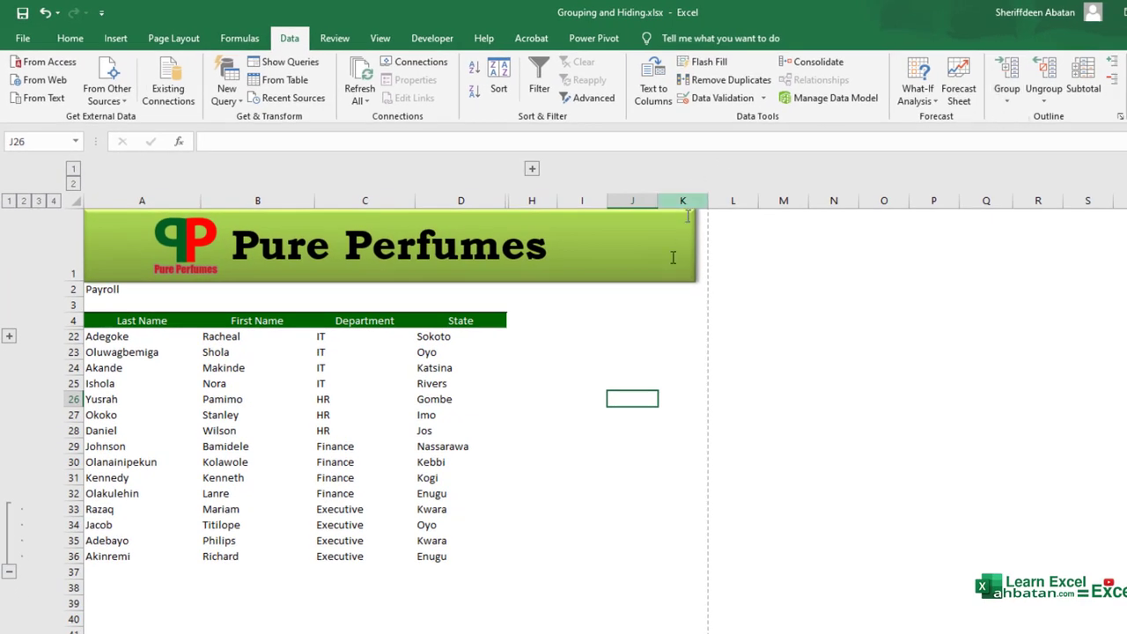
click(1046, 95)
click(1071, 121)
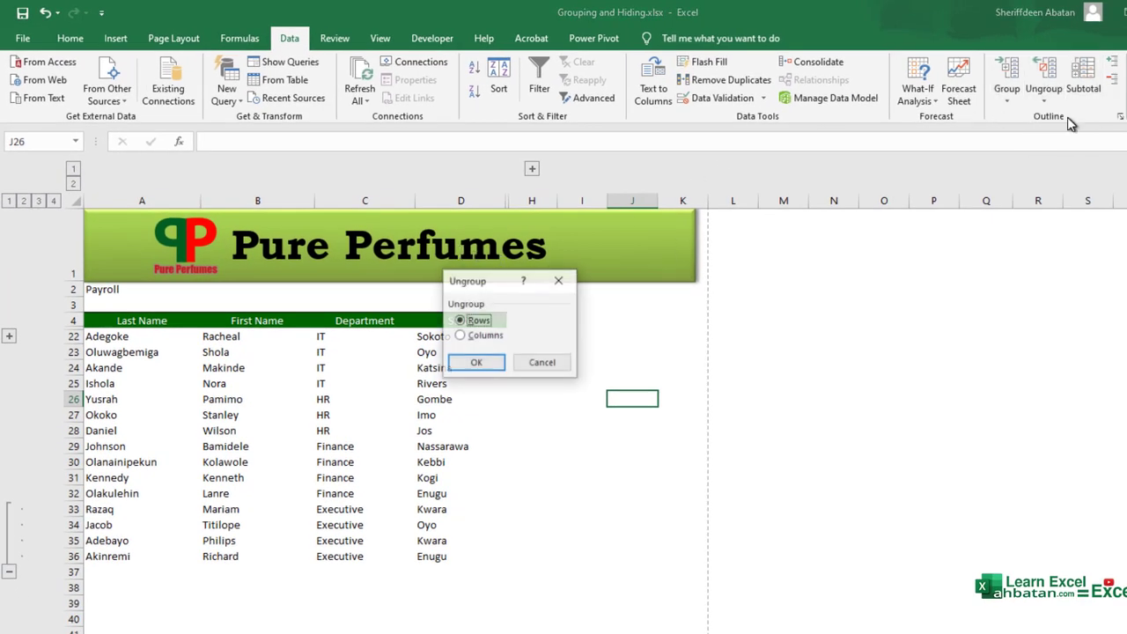
key(Escape)
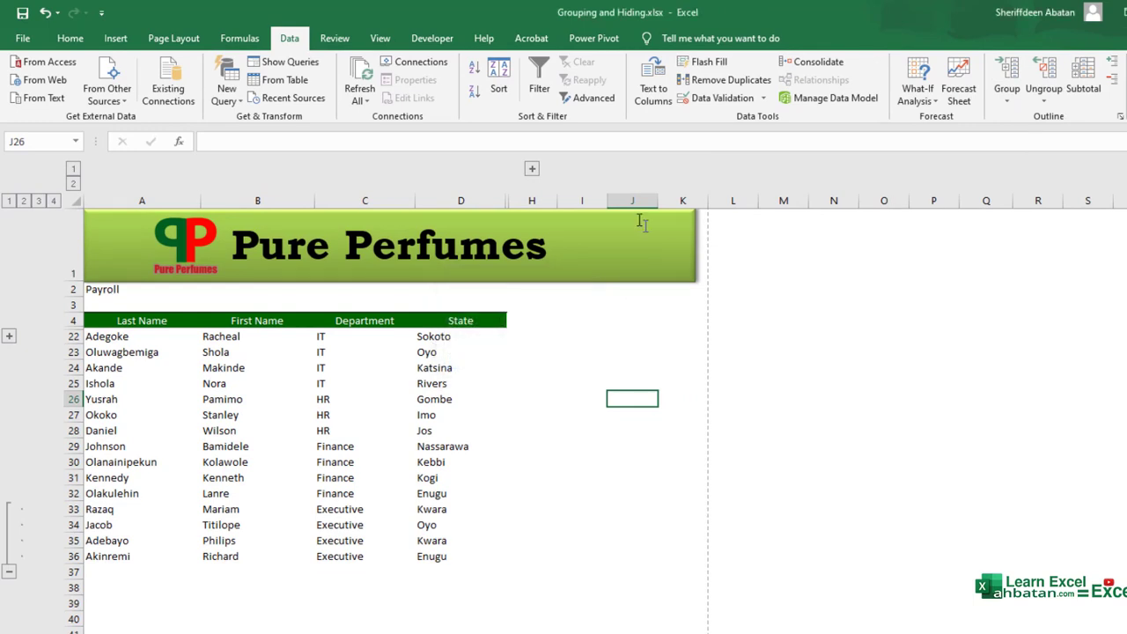
- Expand the Hours, Rate and Wage column group and ungroup columns E through H
click(533, 168)
drag(526, 200, 661, 201)
click(1044, 99)
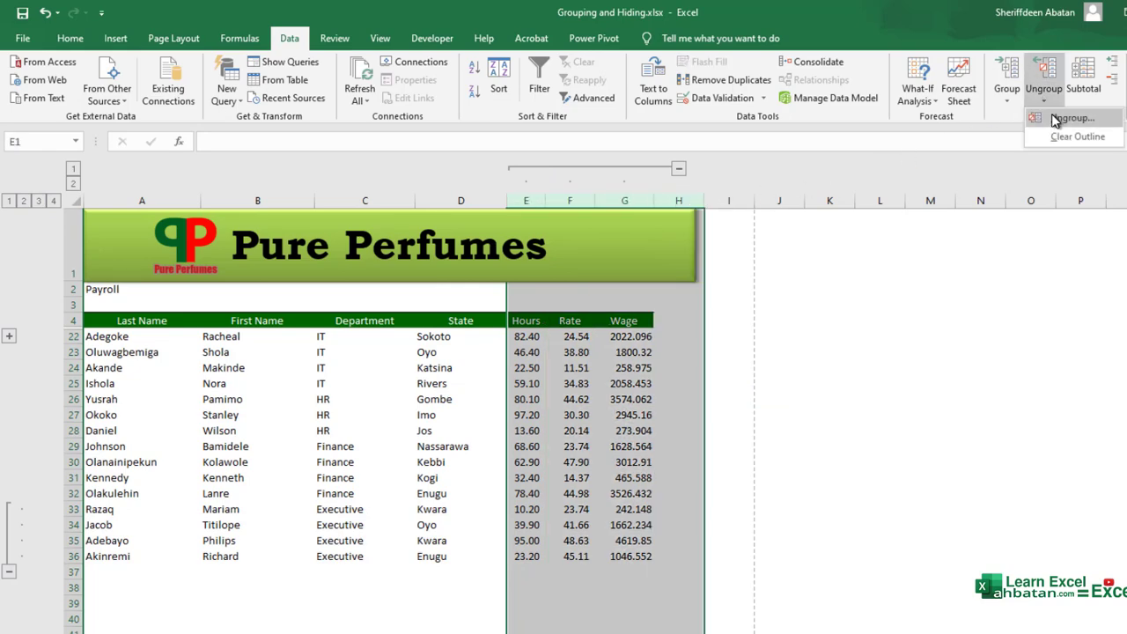
click(1055, 121)
click(783, 288)
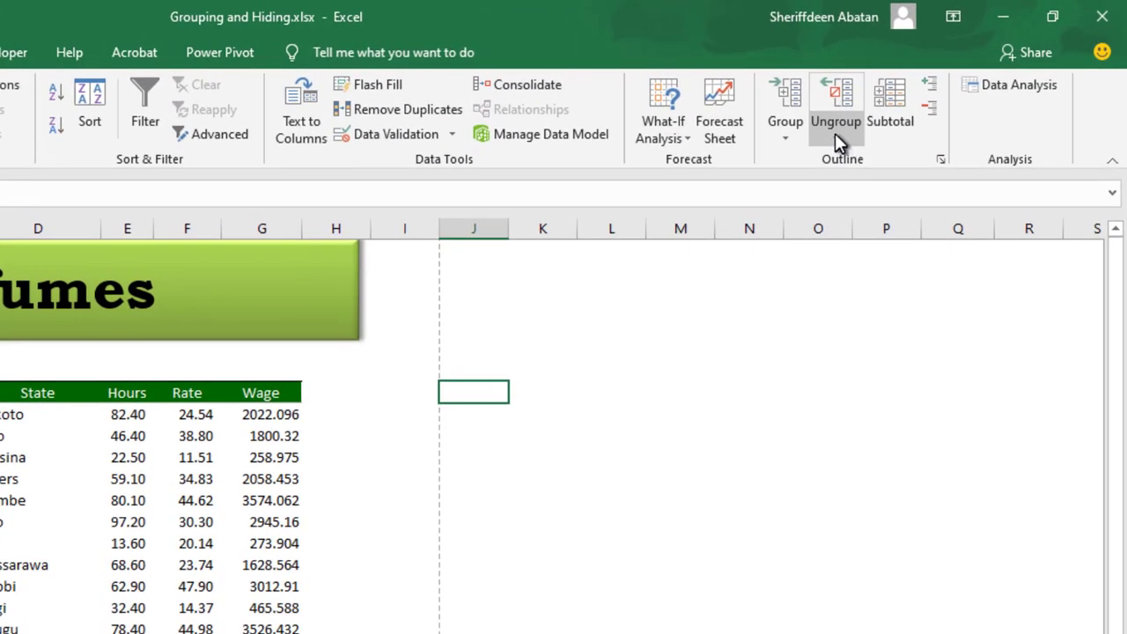
- Clear the entire outline from the payroll sheet to remove all remaining row groups
click(937, 91)
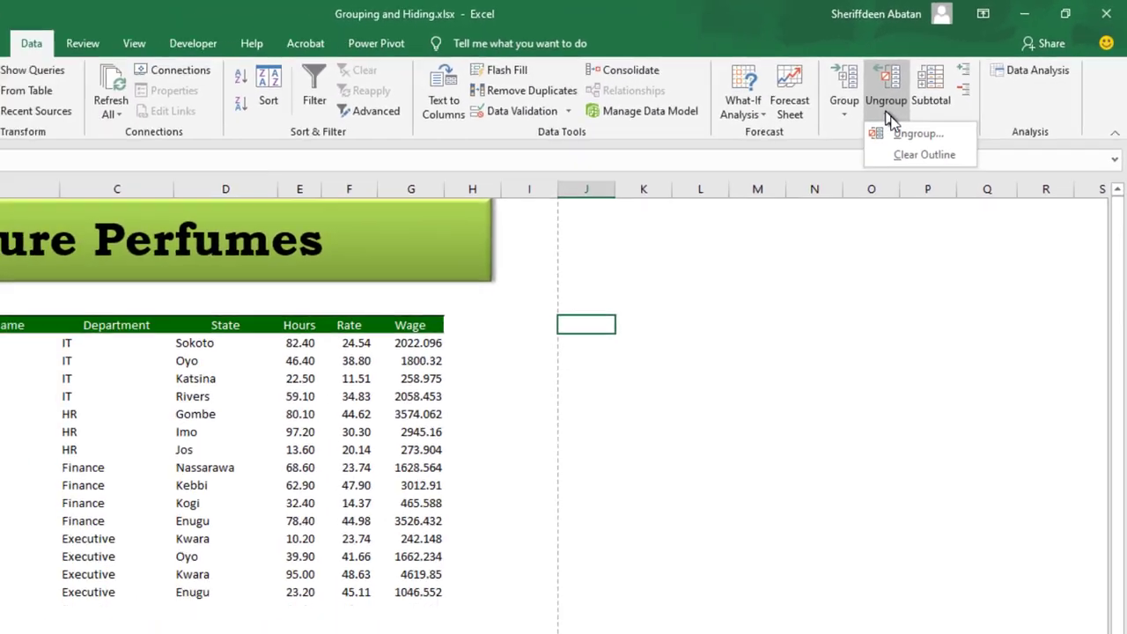
click(923, 154)
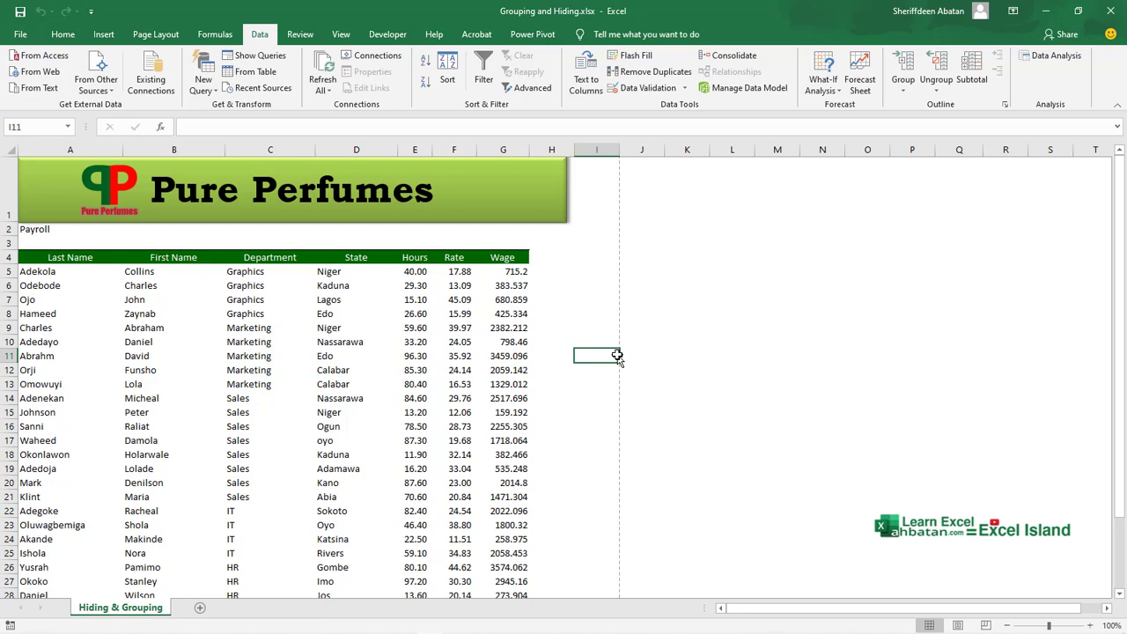
click(567, 388)
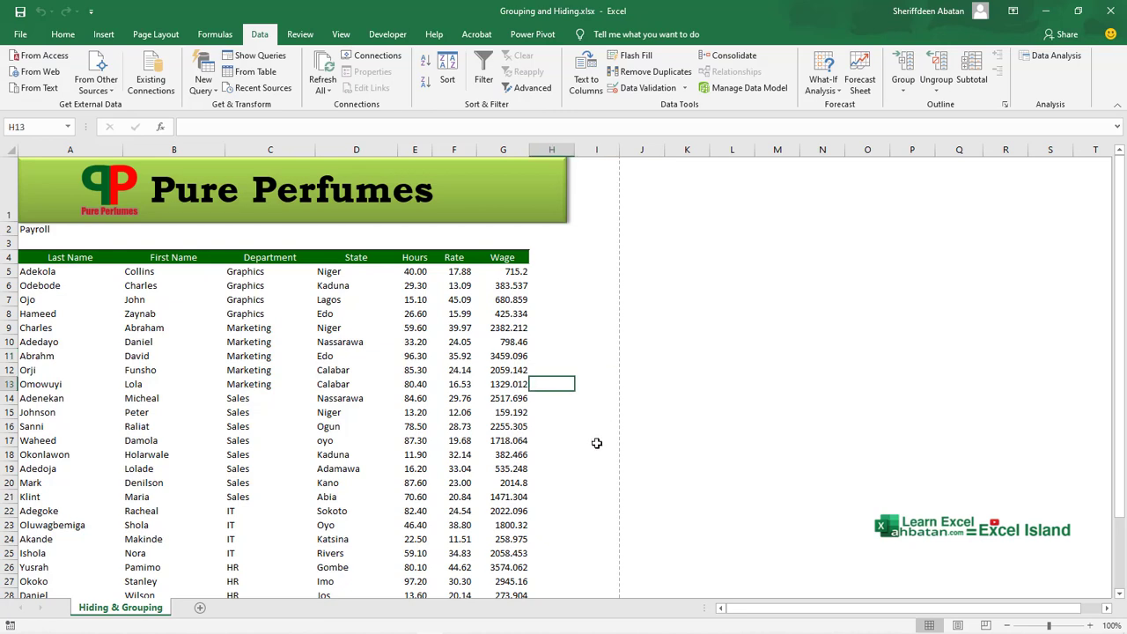